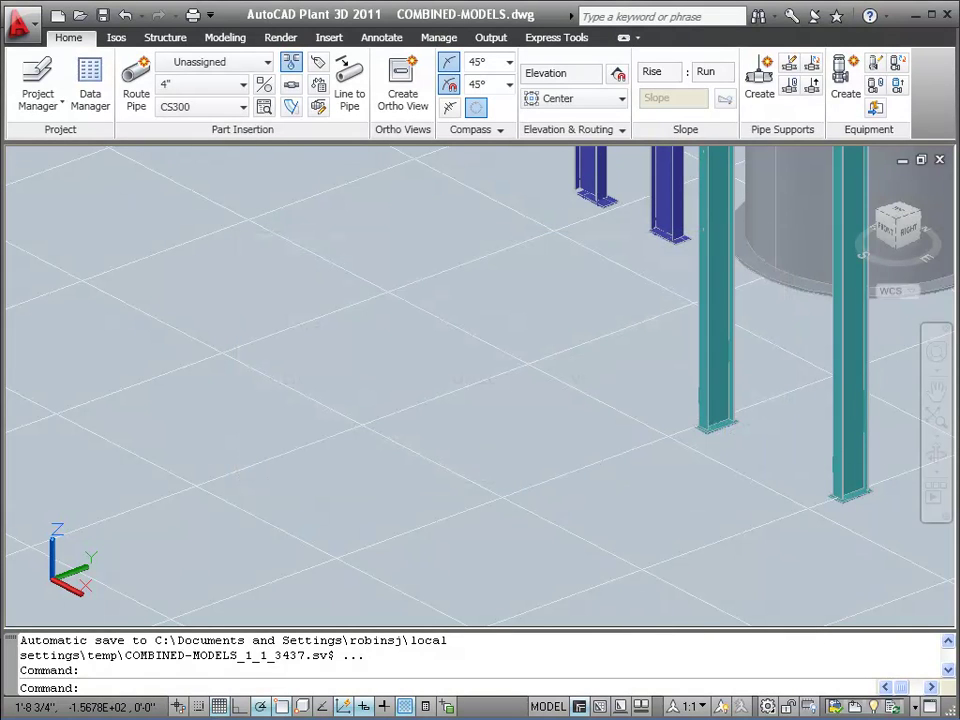
Create a new Pump - Centrifugal Pump equipment item and assign it tag P-200
left_click(842, 82)
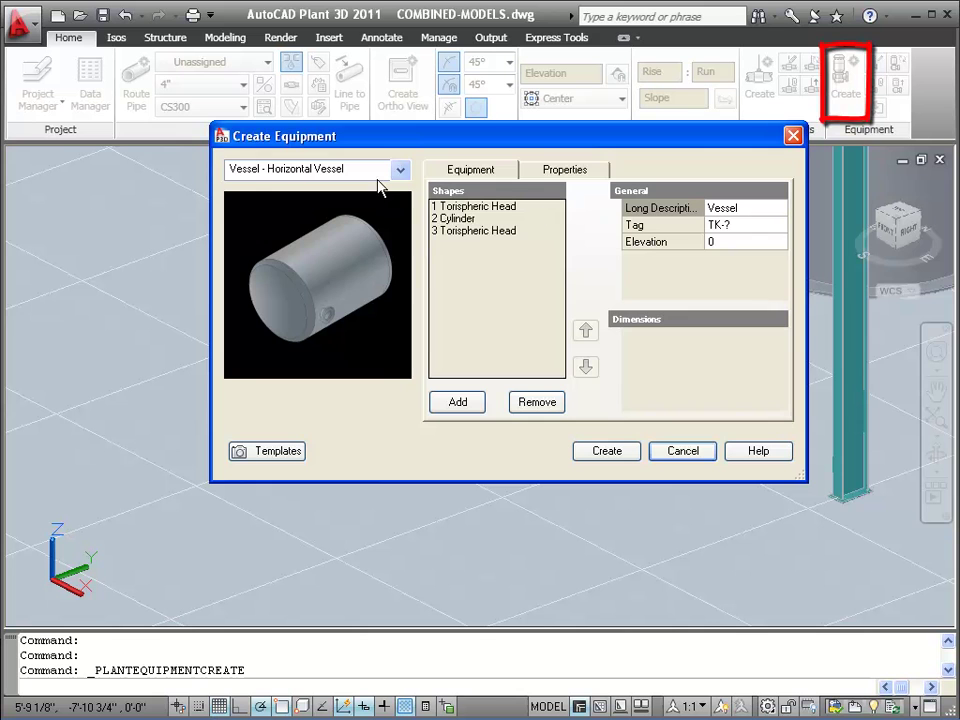
left_click(399, 172)
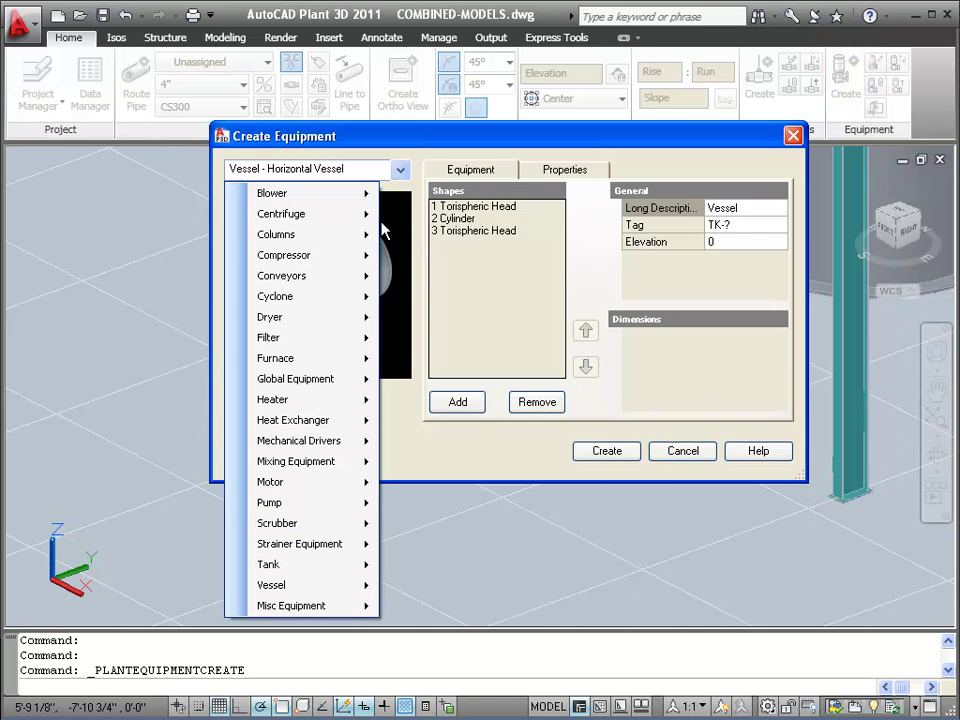
mouse_move(313, 504)
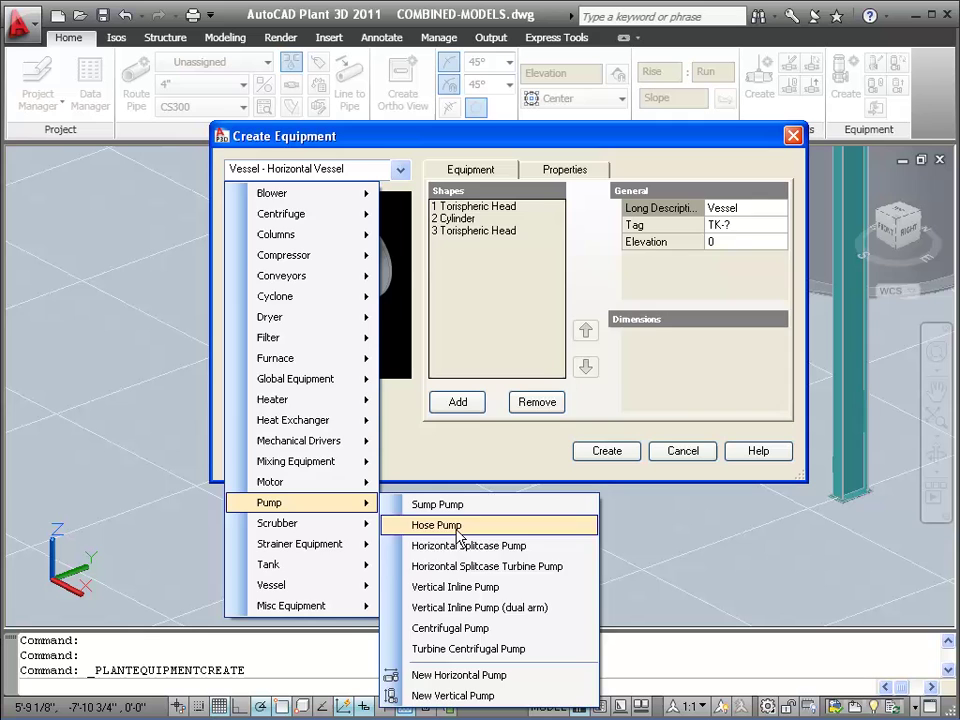
left_click(438, 628)
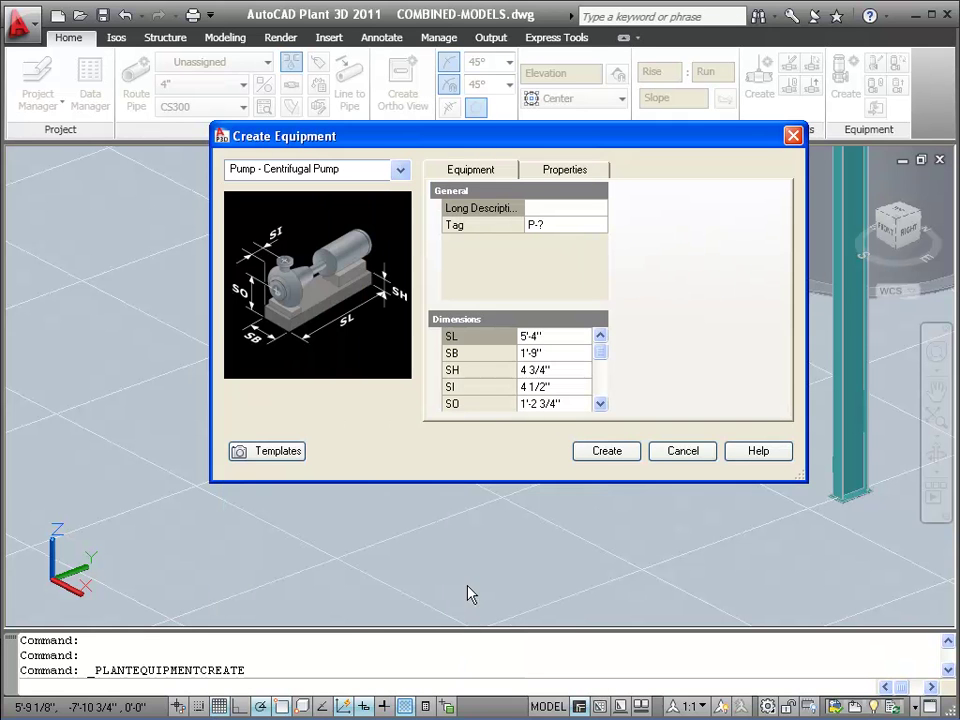
left_click(545, 229)
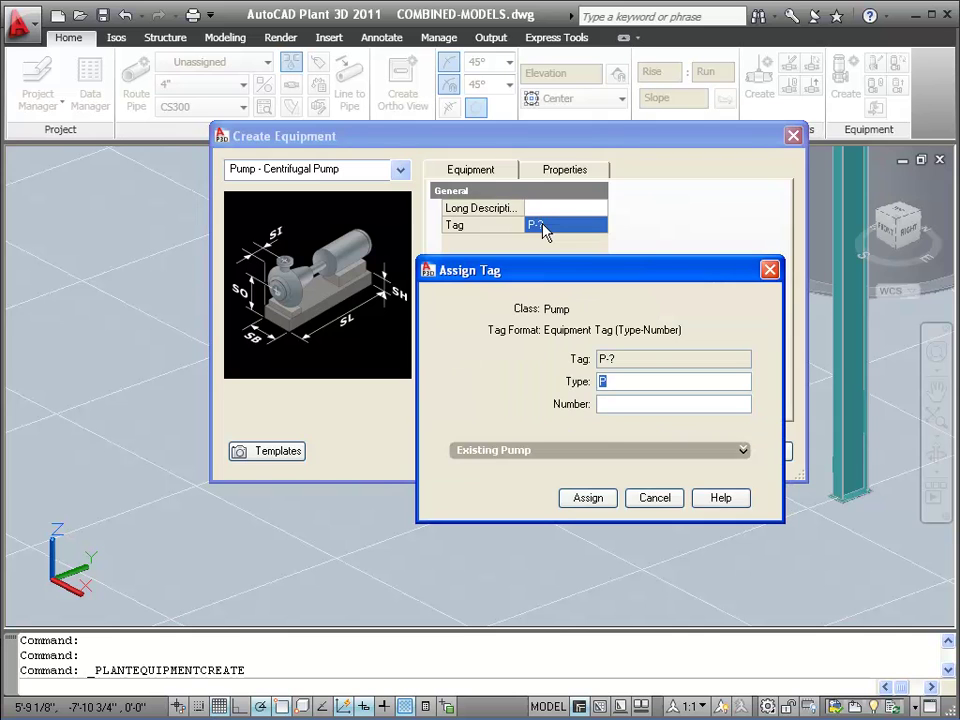
left_click(606, 402)
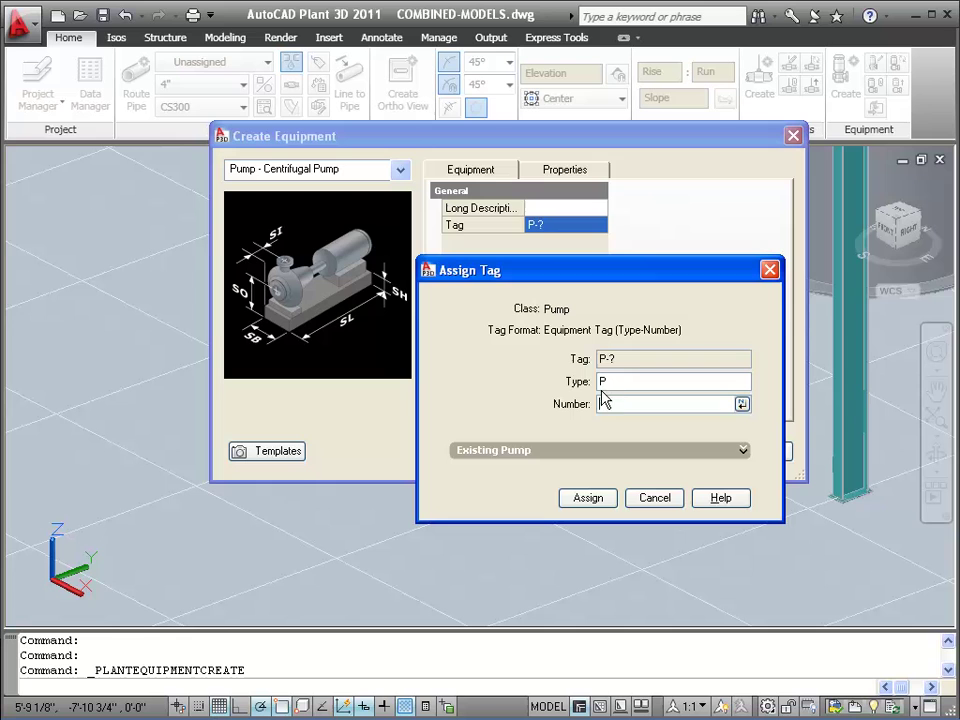
type("200")
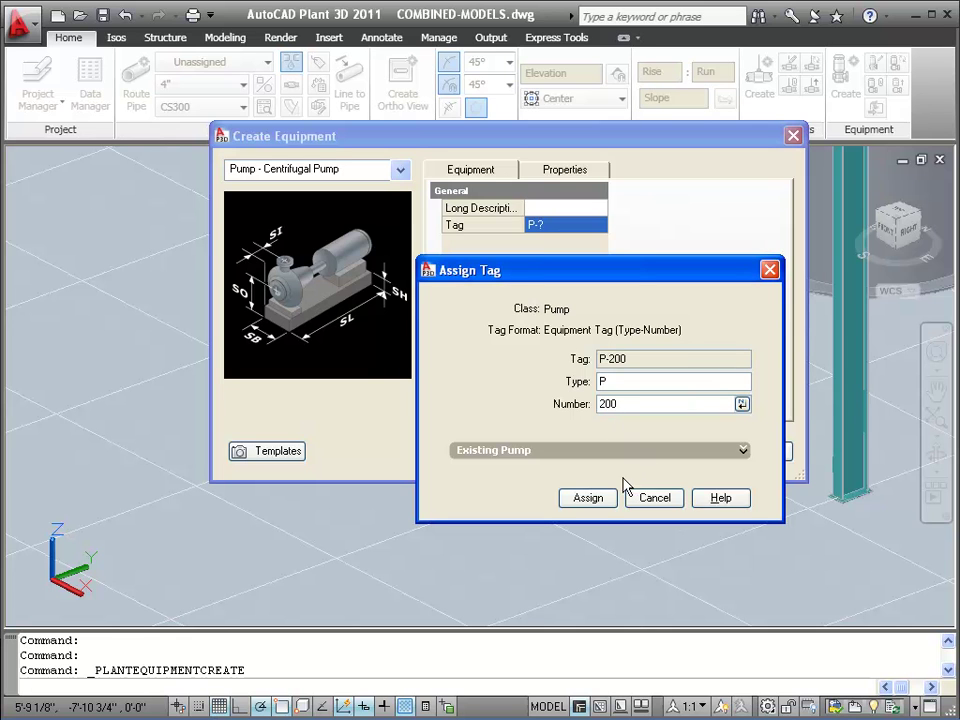
left_click(593, 505)
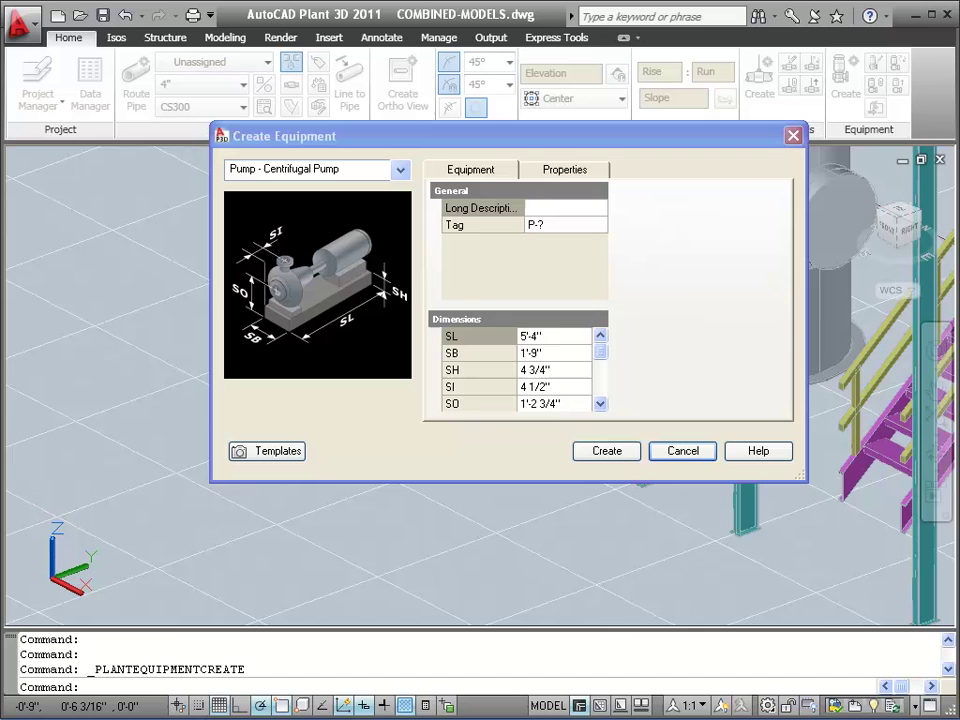
Step through the pump's default dimension values from SL (5'-4") down to LMS and back
left_click(540, 337)
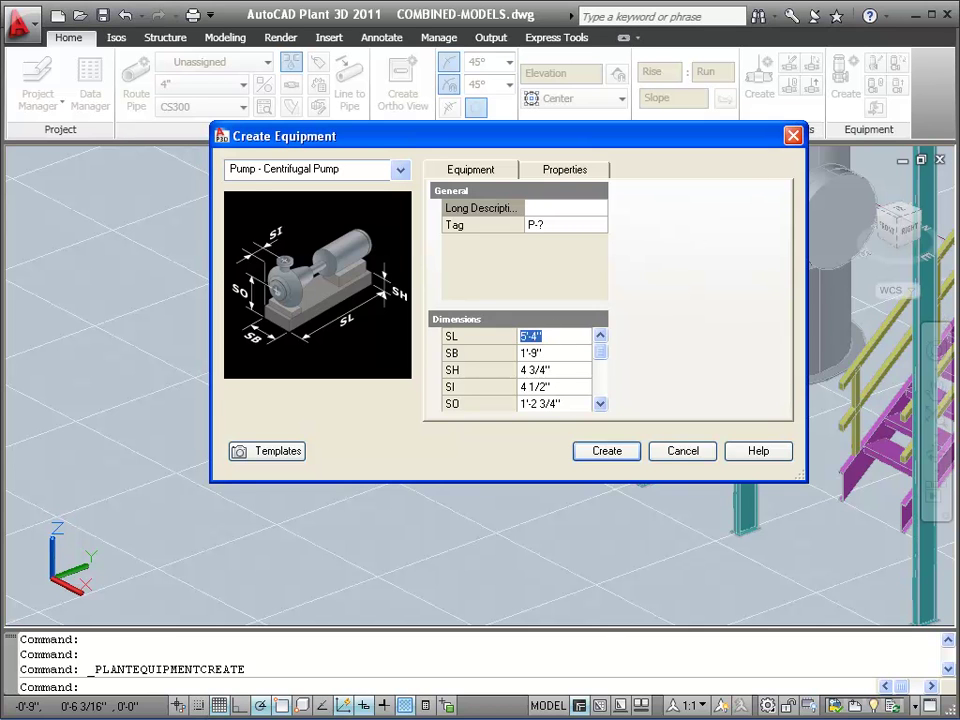
key("Tab")
key("Tab")
key("Tab")
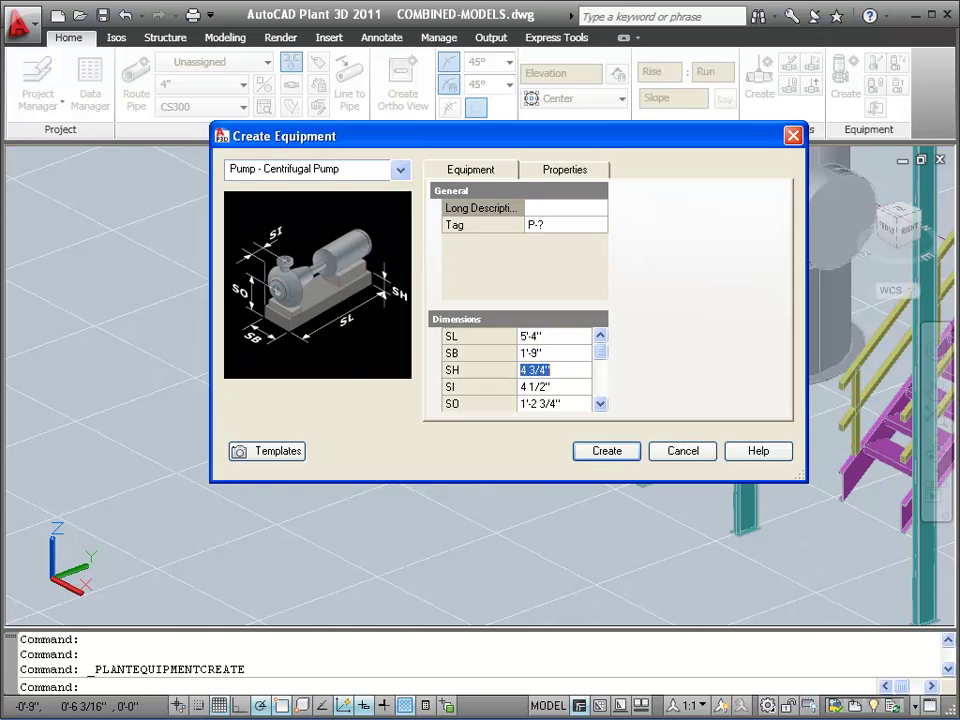
key("Tab")
key("Tab")
key("Tab")
key("Tab")
key("Tab")
key("Tab")
key("Tab")
key("Tab")
key("Tab")
key("Tab")
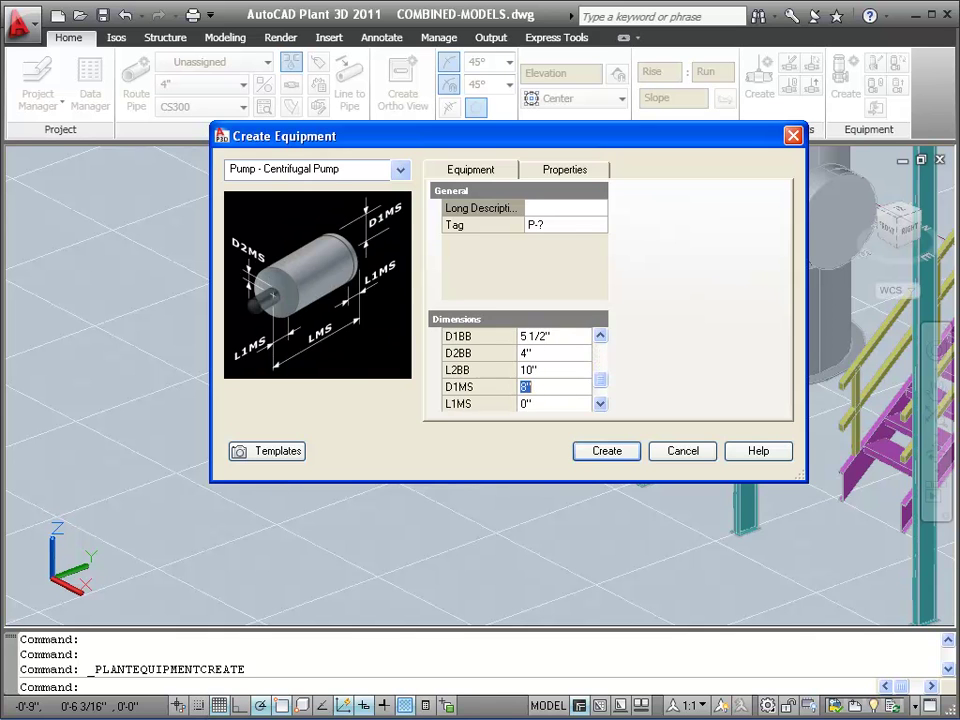
key("shift+Tab")
key("shift+Tab")
key("shift+Tab")
key("shift+Tab")
key("shift+Tab")
key("shift+Tab")
key("shift+Tab")
key("shift+Tab")
key("shift+Tab")
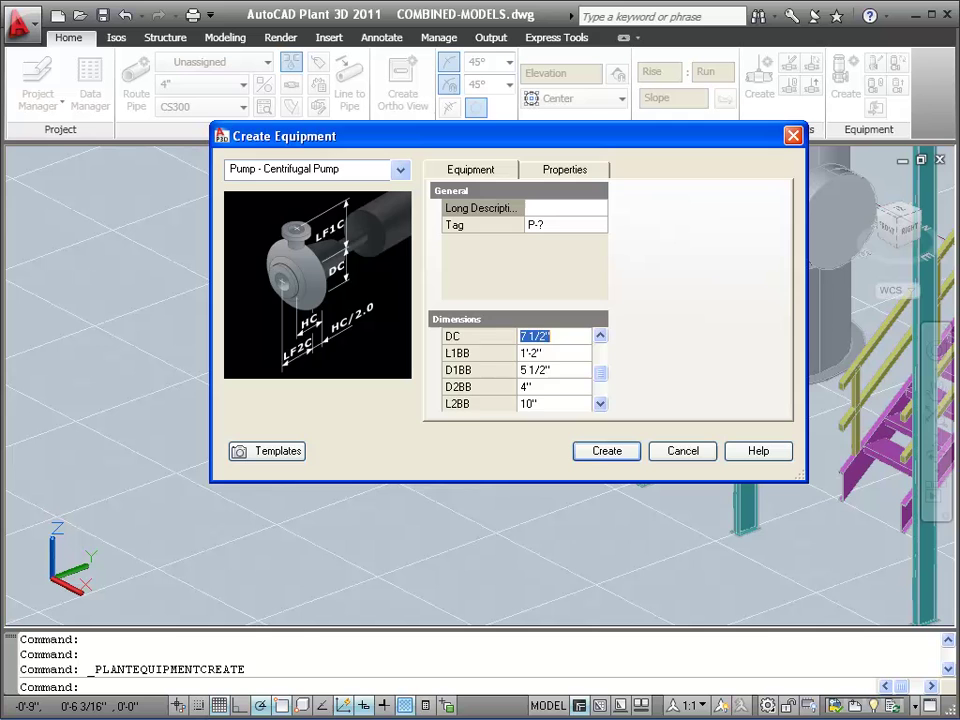
key("shift+Tab")
key("shift+Tab")
key("shift+Tab")
key("shift+Tab")
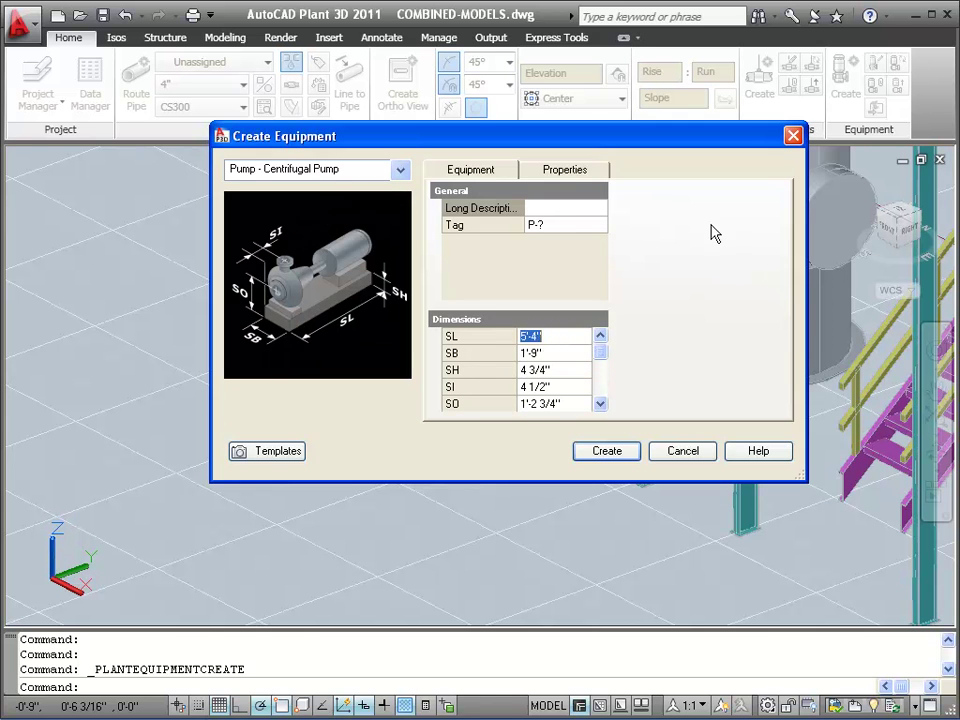
Check the Suction and 4" Discharge nozzle properties, then set the pump manufacturer to Blake
left_click(569, 172)
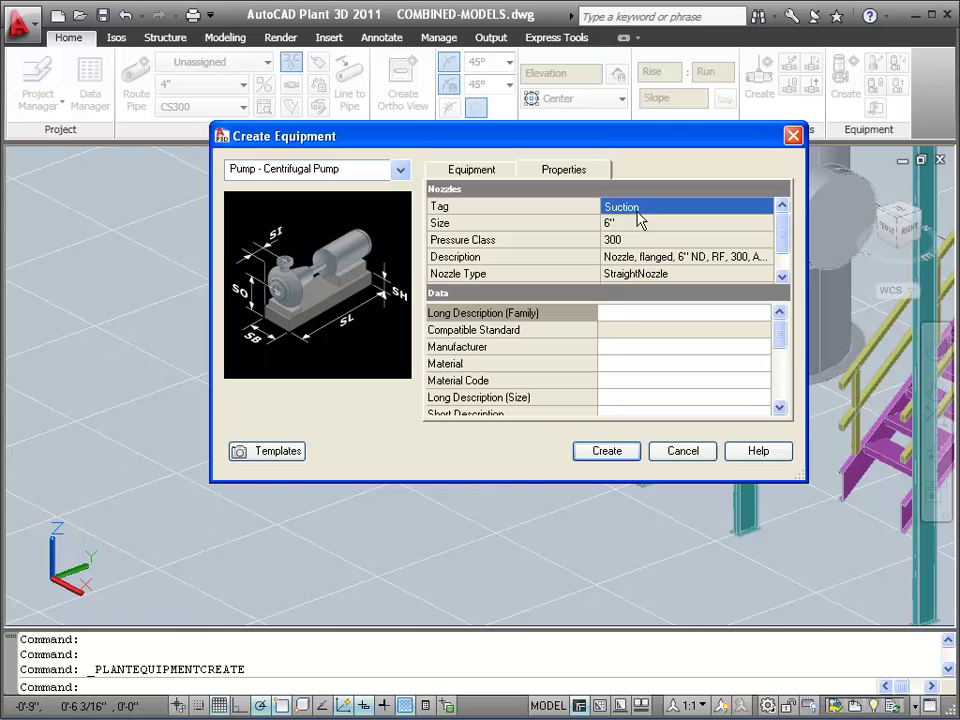
left_click(764, 208)
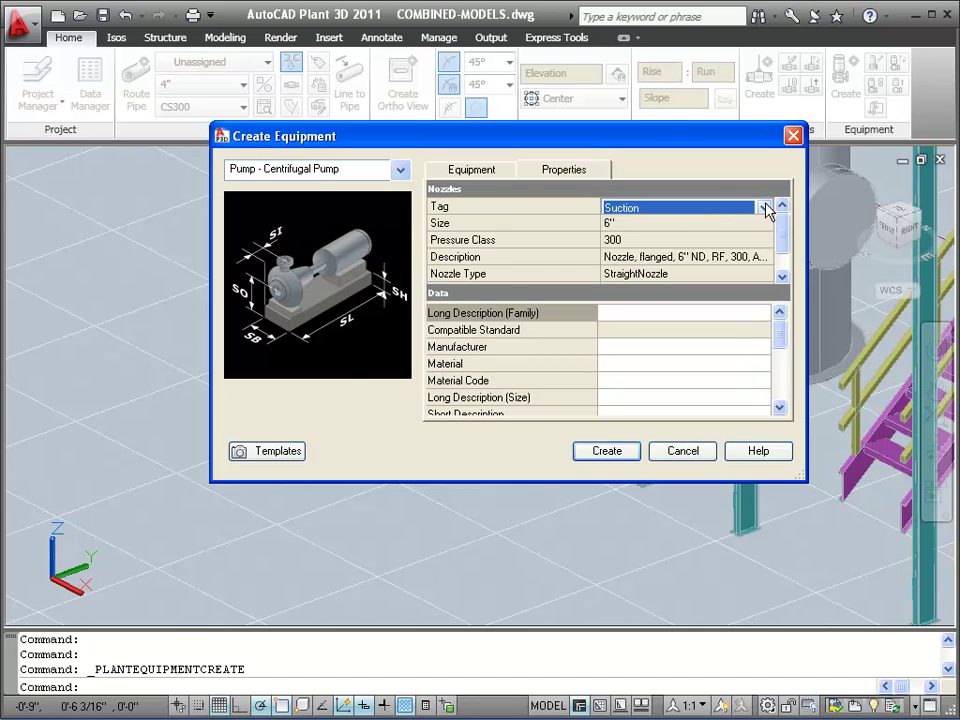
left_click(764, 208)
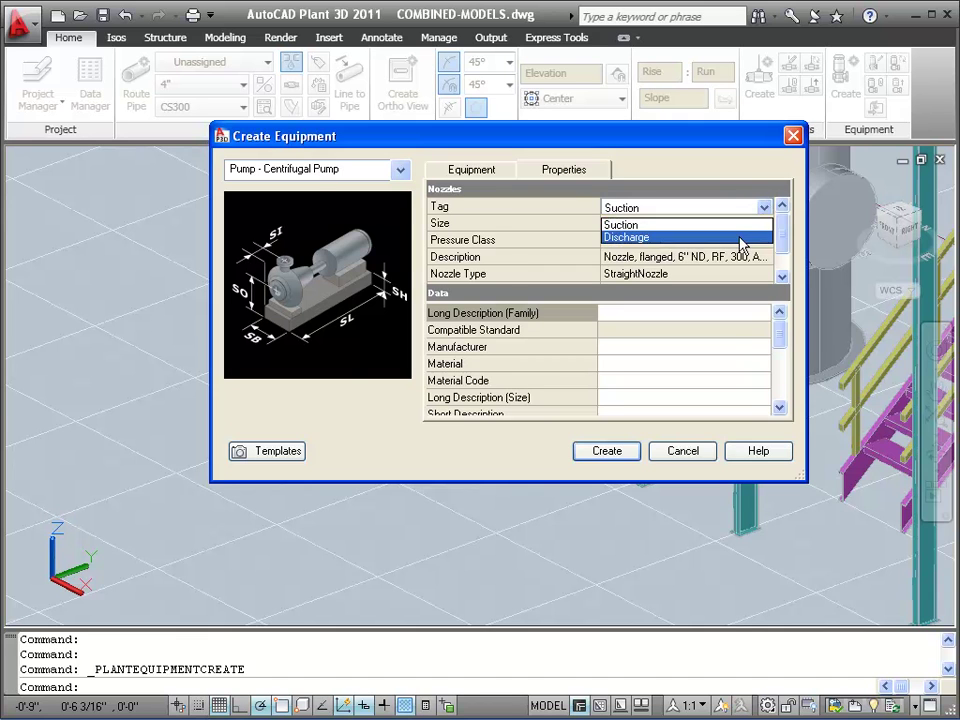
left_click(739, 238)
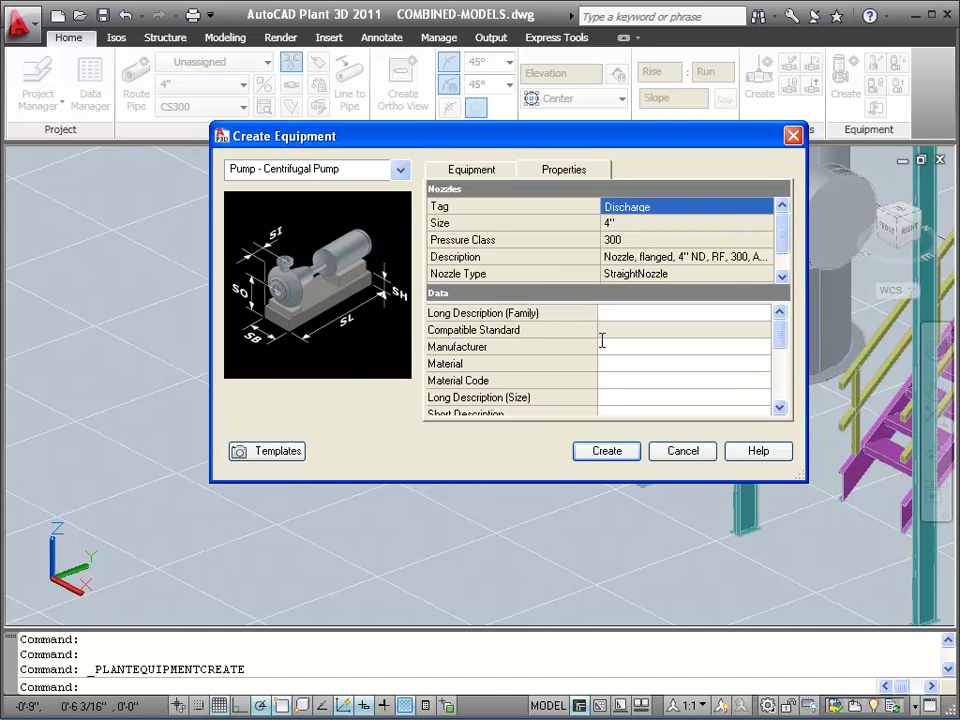
left_click(602, 341)
type("Blake")
Place pump P-200 on the floor left of the steel columns, accepting its rotation
left_click(605, 452)
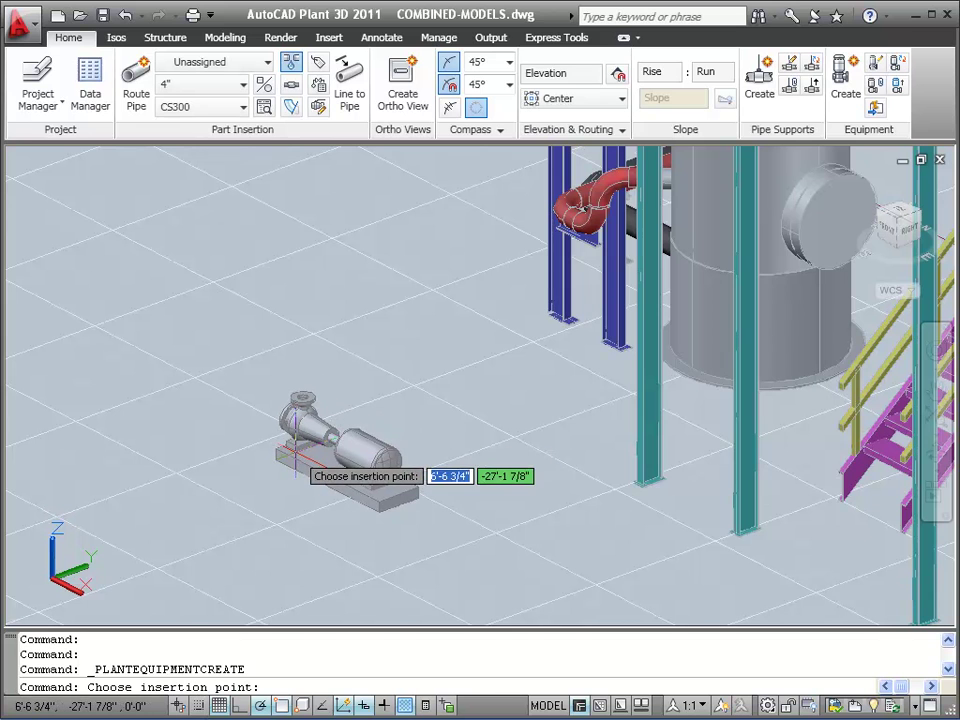
left_click(296, 455)
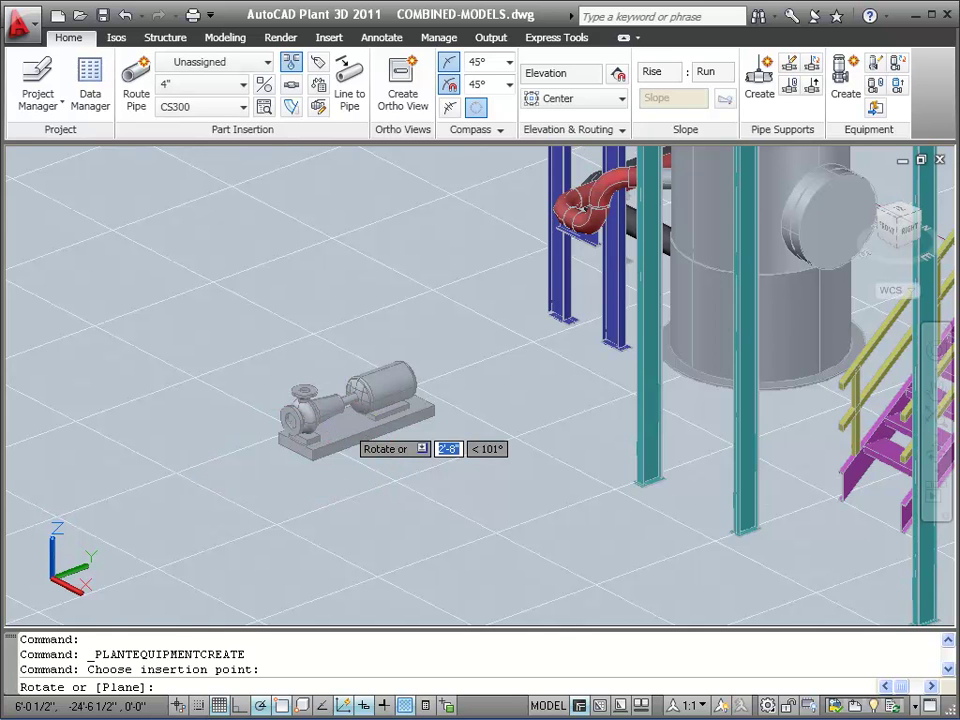
left_click(348, 425)
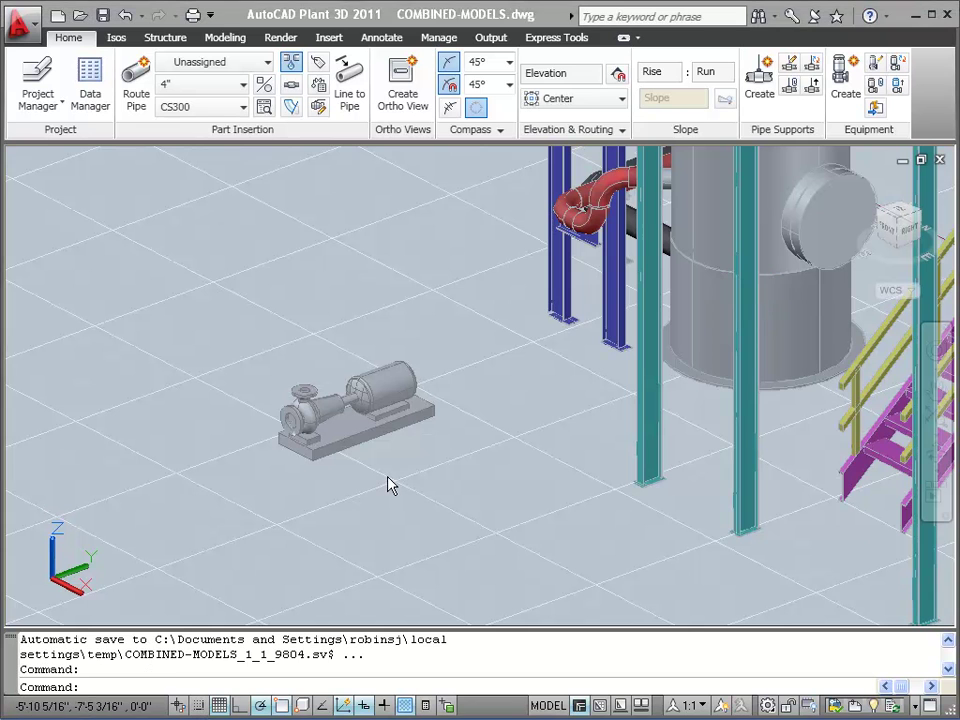
scroll(375, 412, "up", 5)
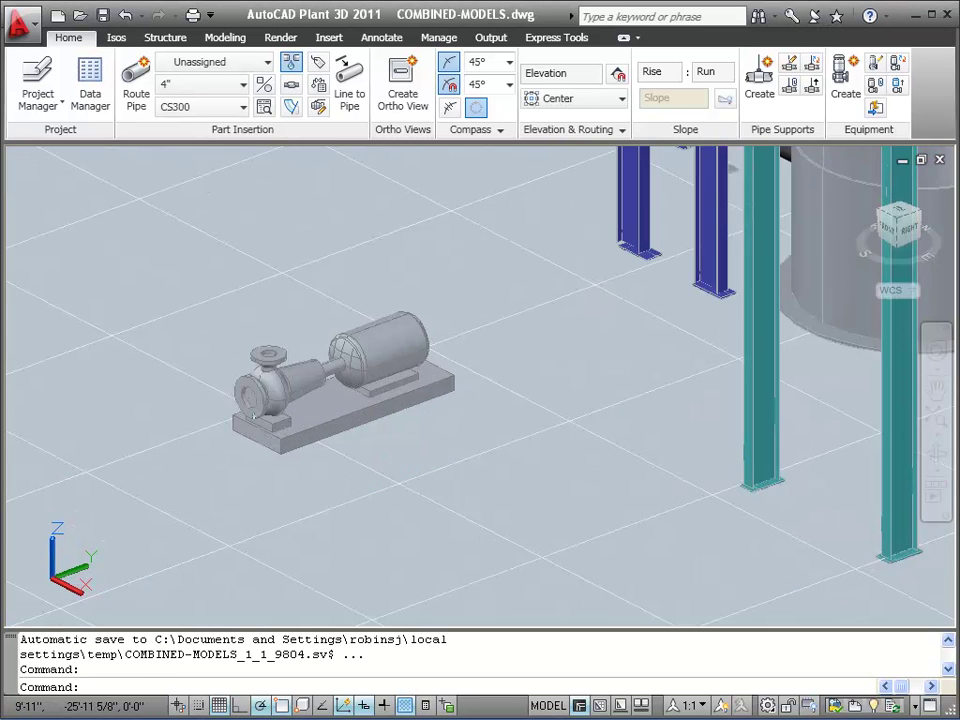
key("Escape")
key("Escape")
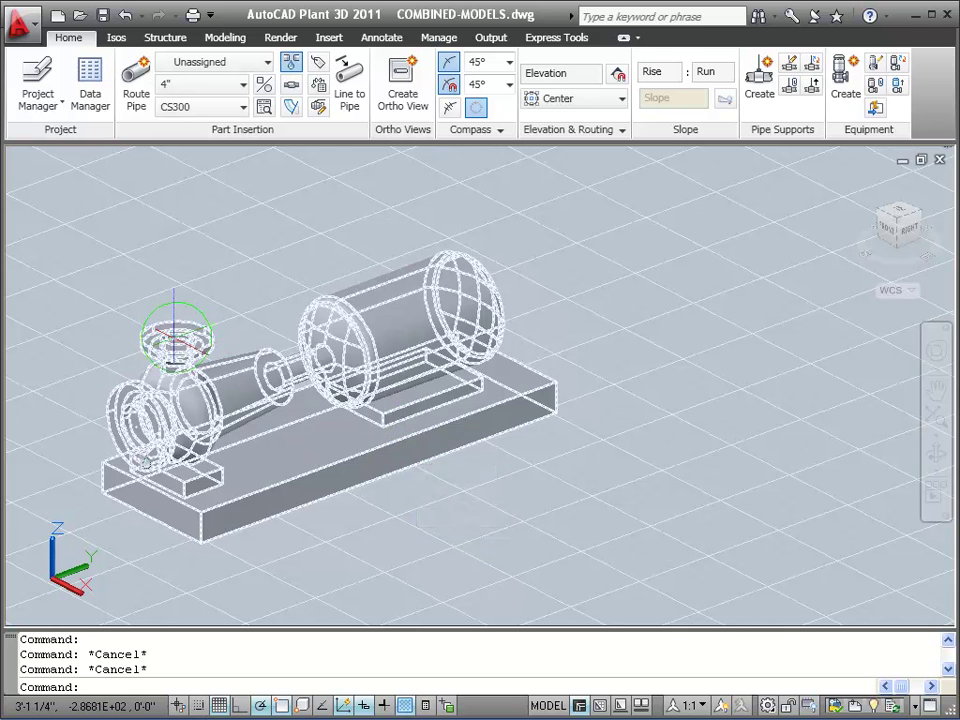
Resize the pump's top nozzle N-2 to a 6" RF 300 flanged nozzle
mouse_move(175, 343)
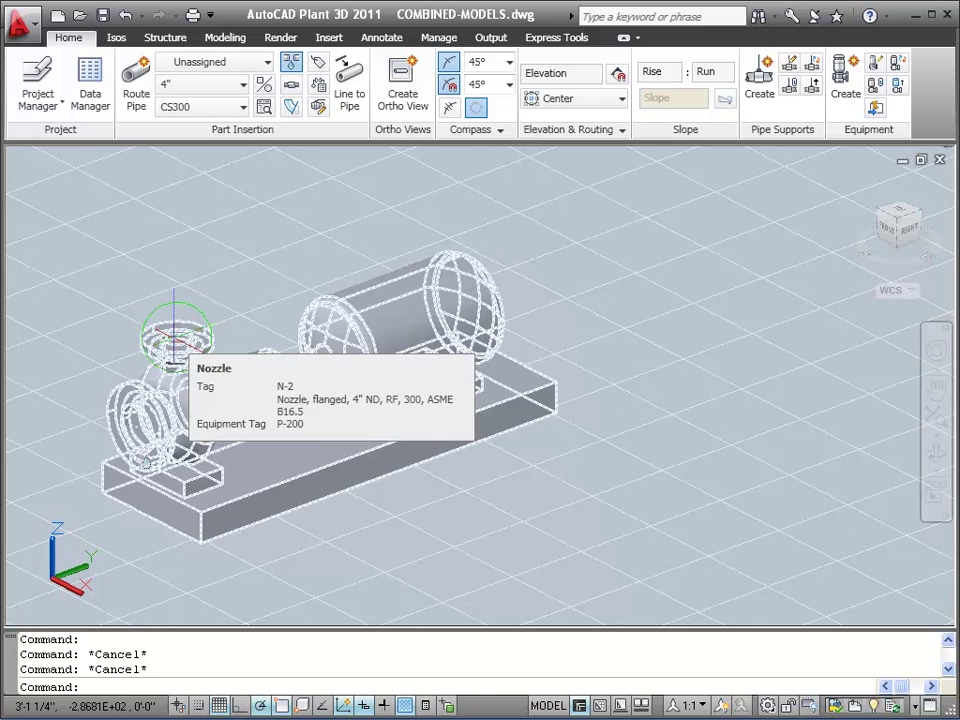
left_click(175, 343)
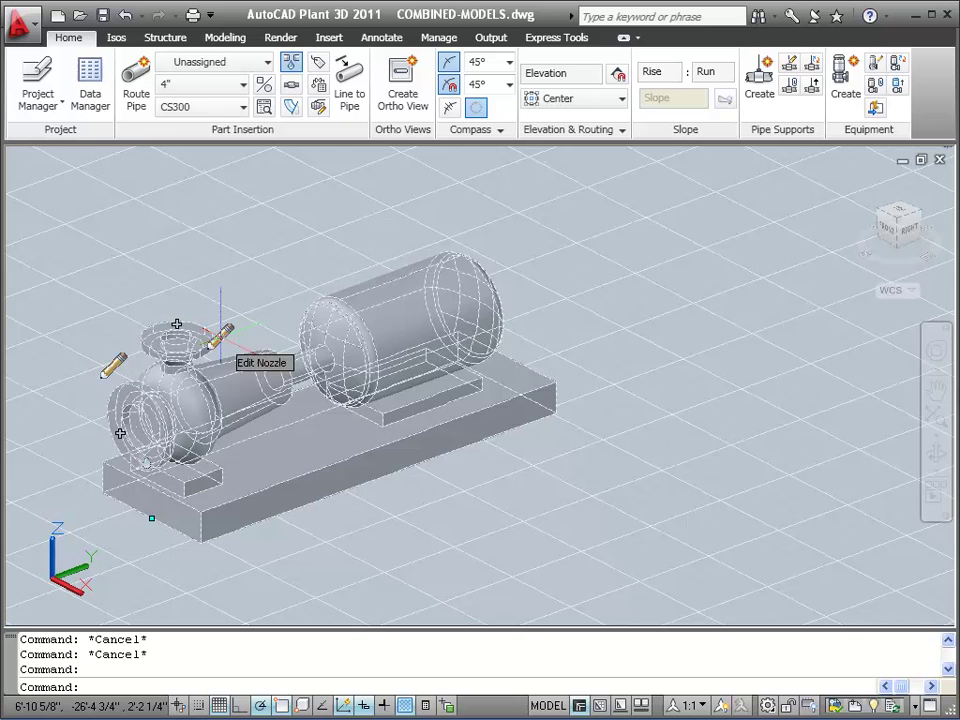
left_click(222, 335)
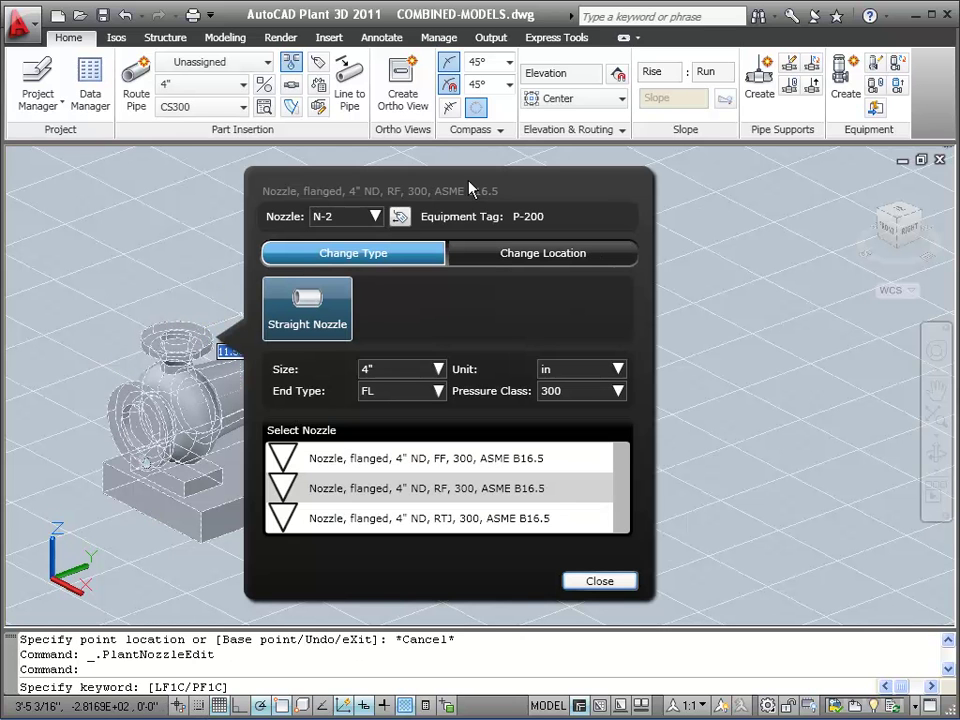
left_click(438, 370)
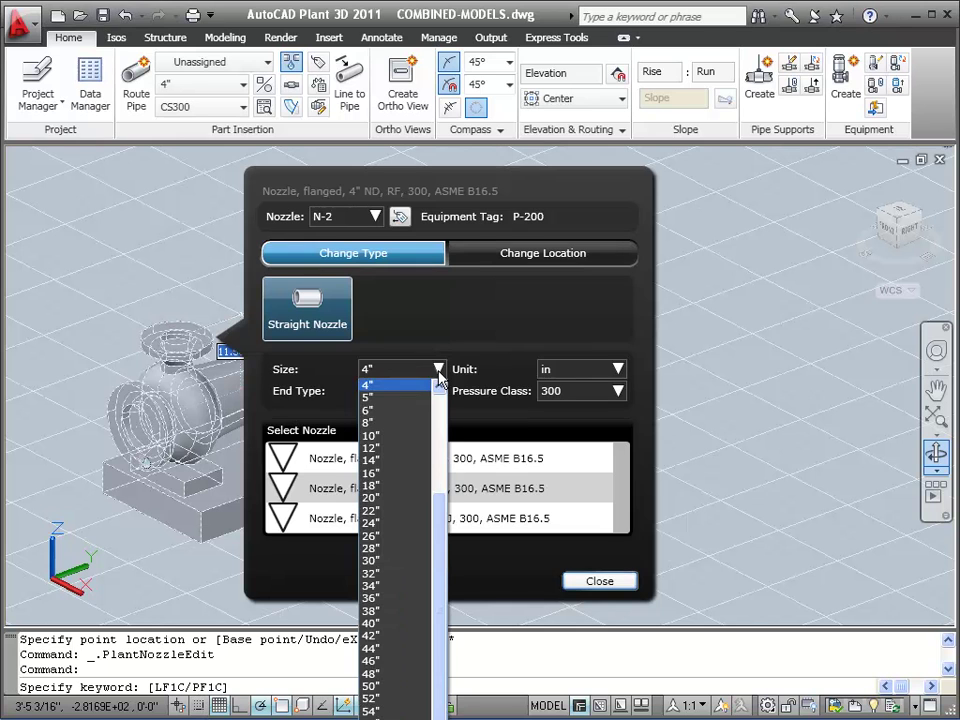
left_click(396, 412)
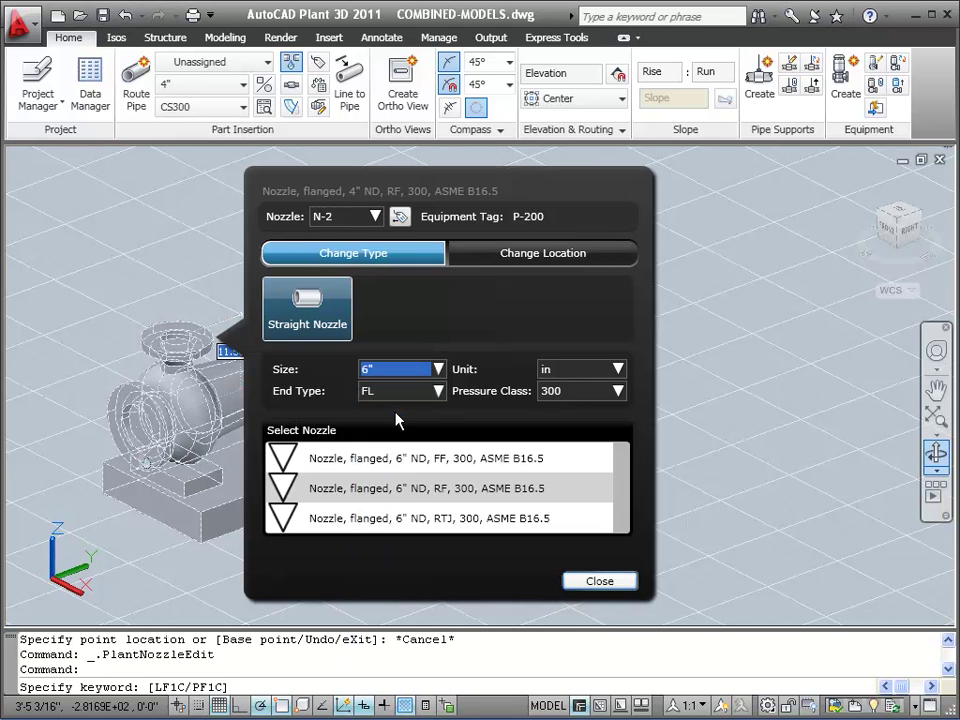
left_click(427, 488)
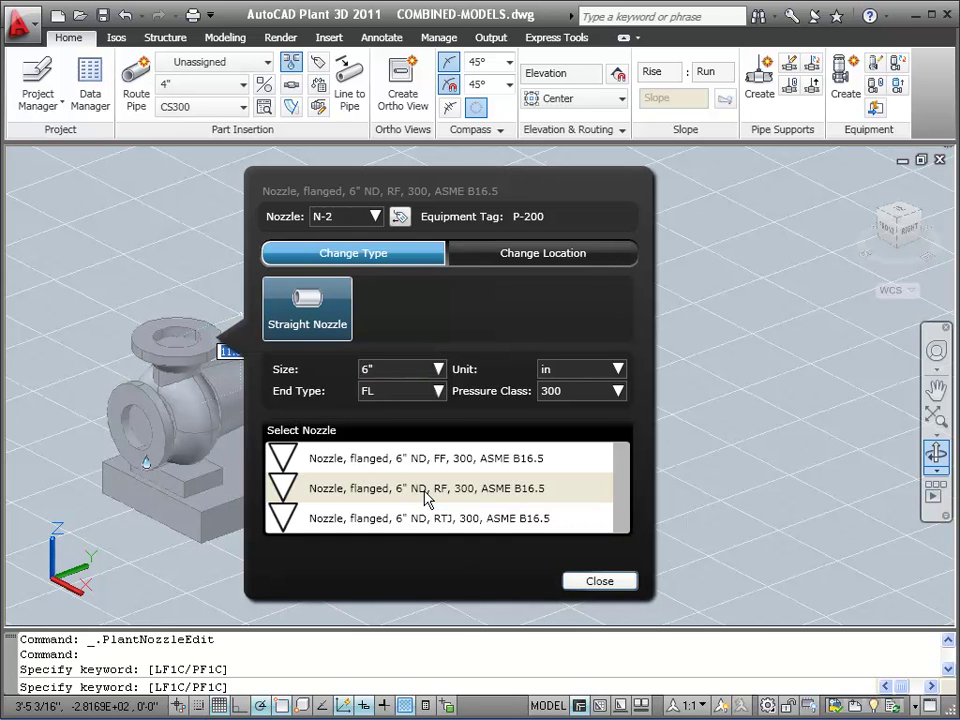
left_click(595, 584)
left_click(180, 345)
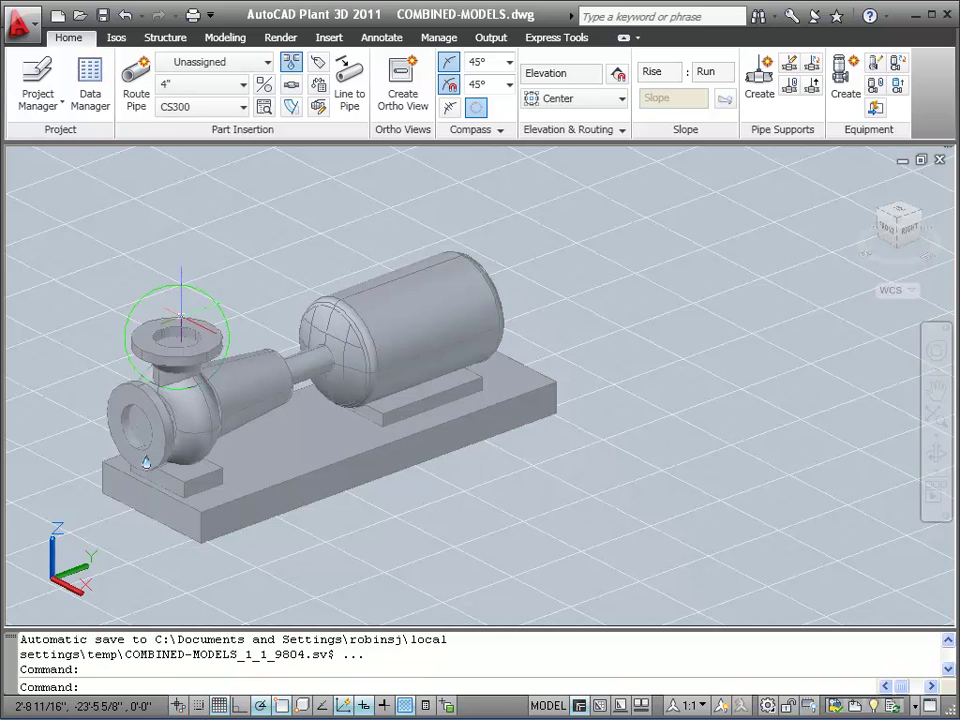
mouse_move(186, 341)
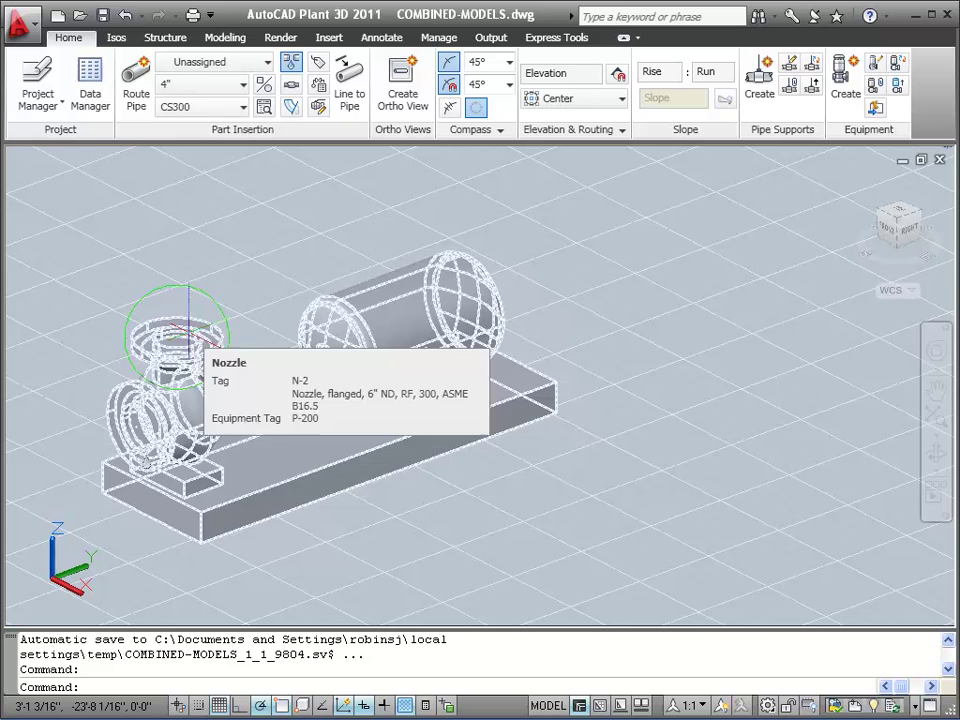
key("Escape")
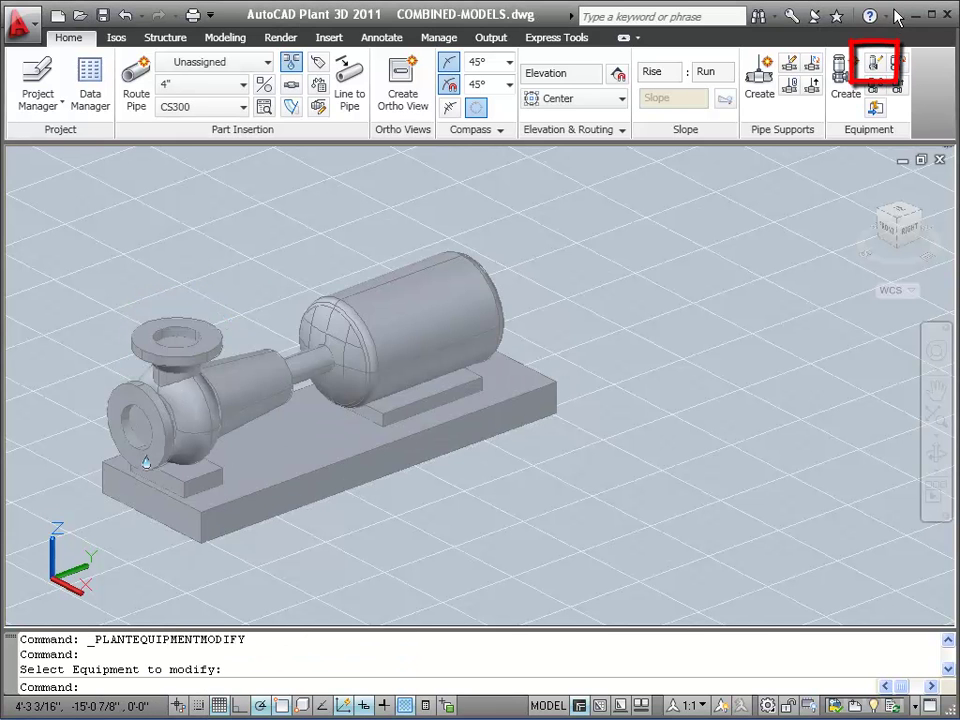
Modify pump P-200's base dimensions to SL 7' and SB 2' (24")
left_click(877, 64)
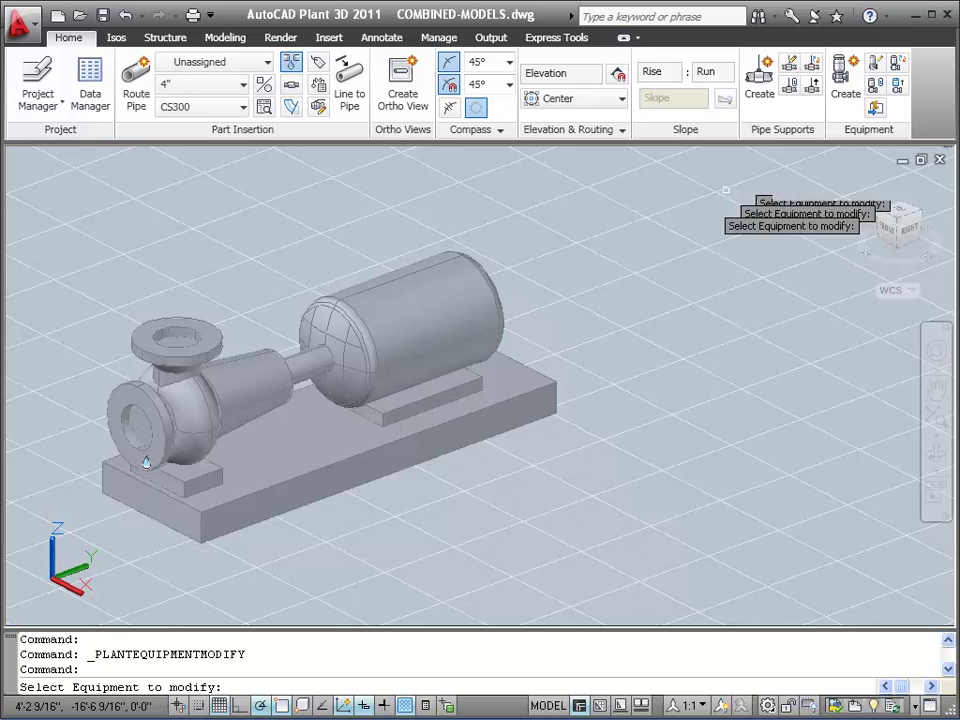
left_click(396, 318)
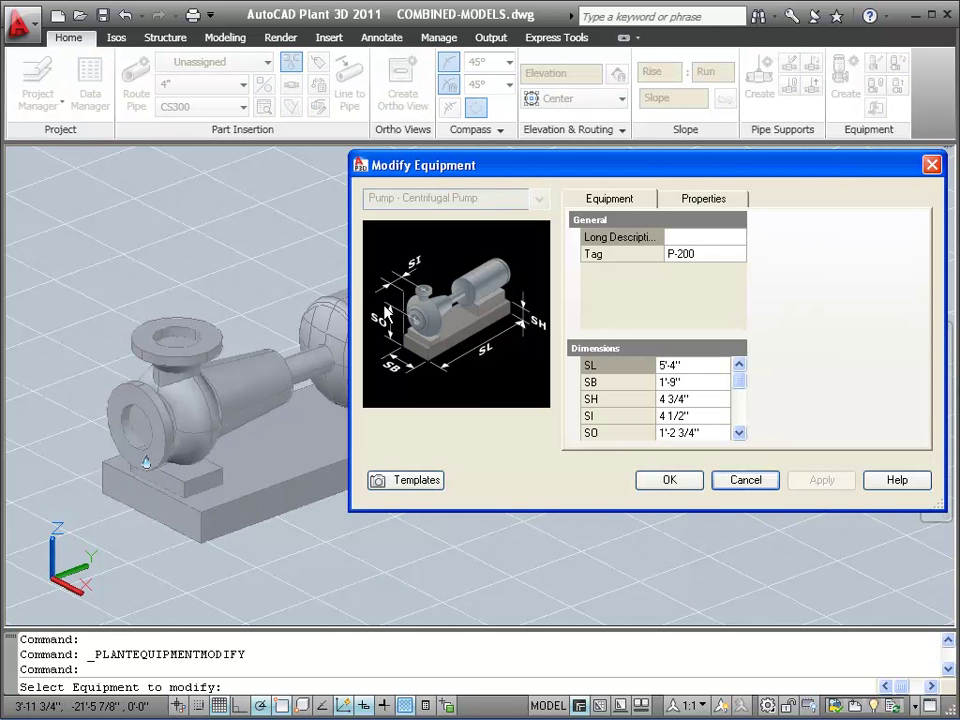
left_click(690, 370)
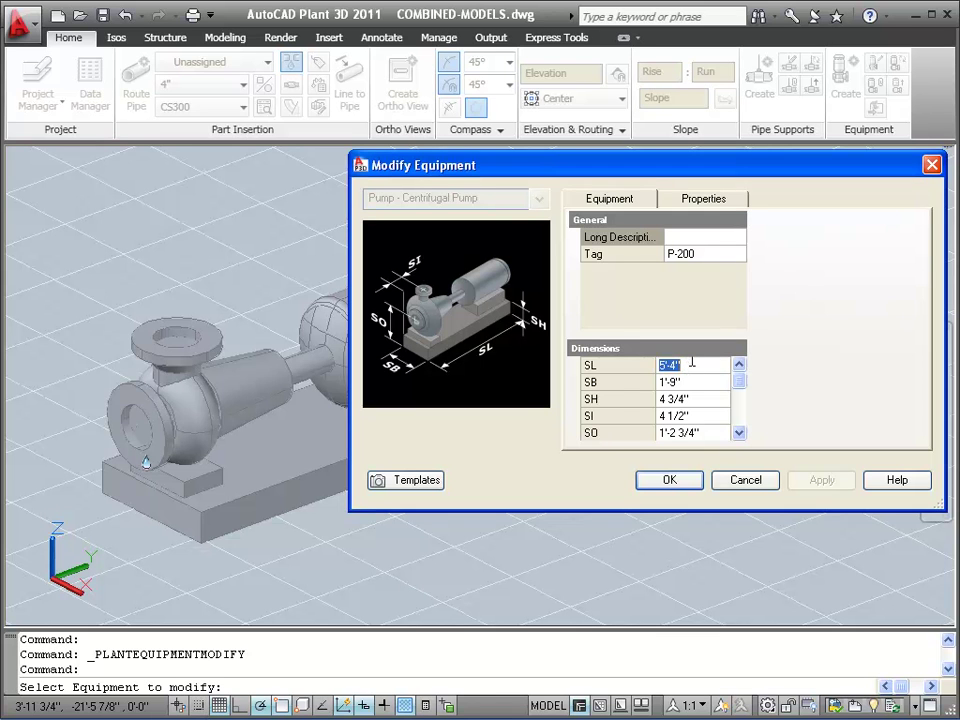
type("7")
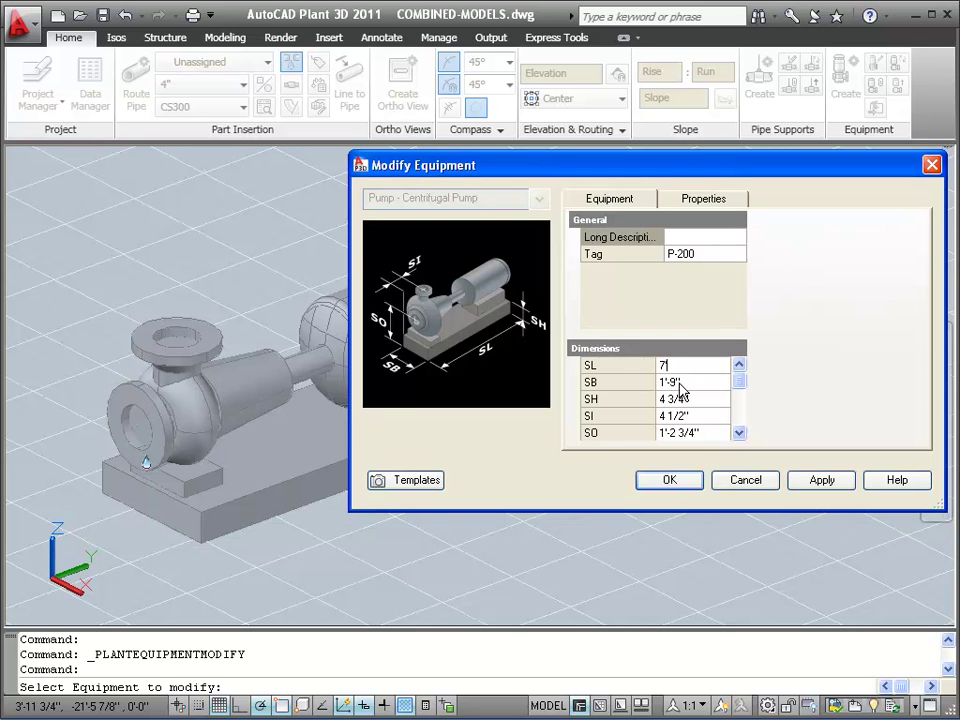
left_click(683, 382)
type("24'")
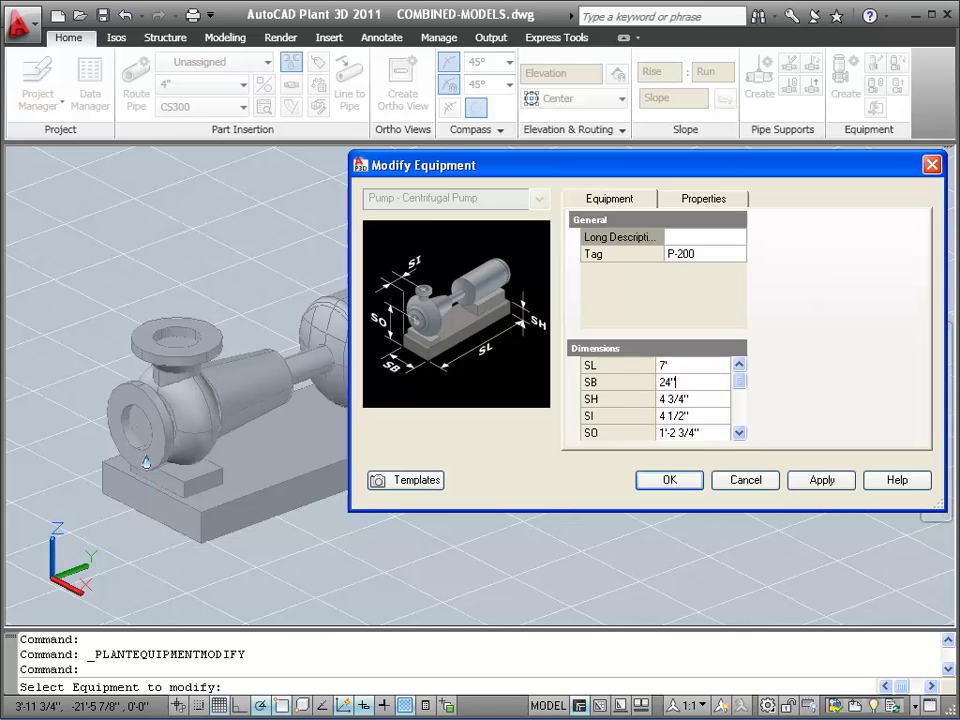
left_click(822, 481)
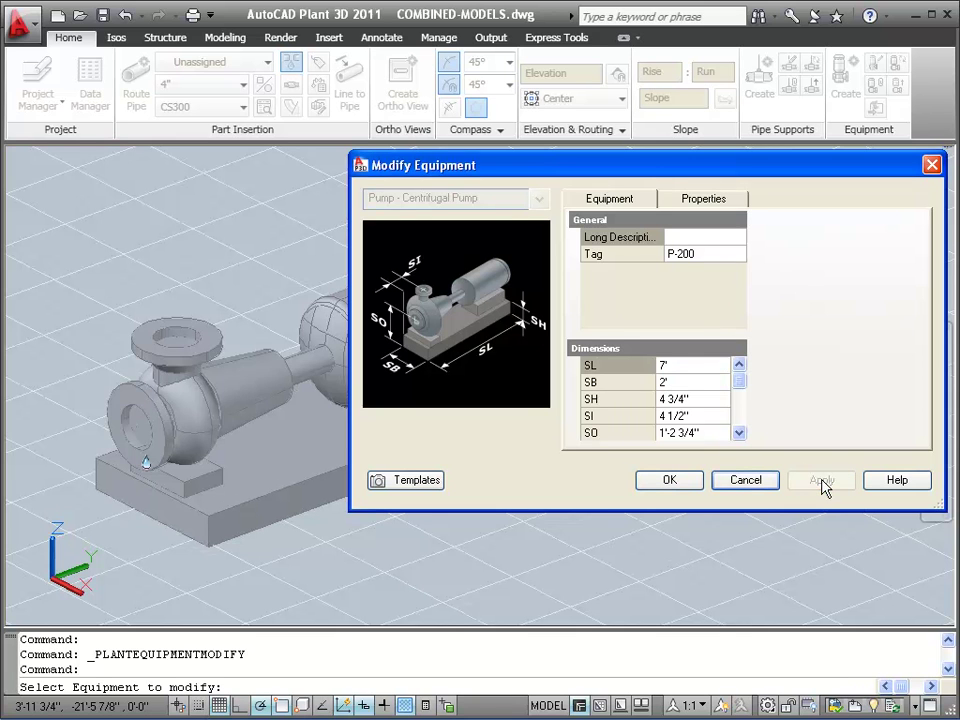
left_click(669, 481)
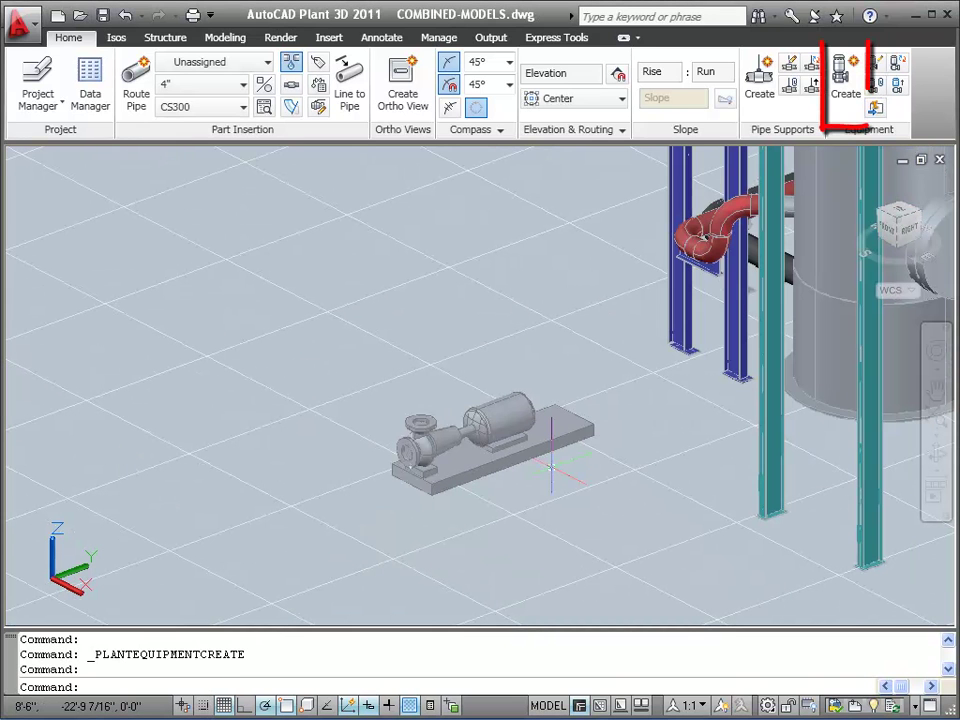
Start a new Vessel equipment item of type Horizontal Vessel
left_click(840, 78)
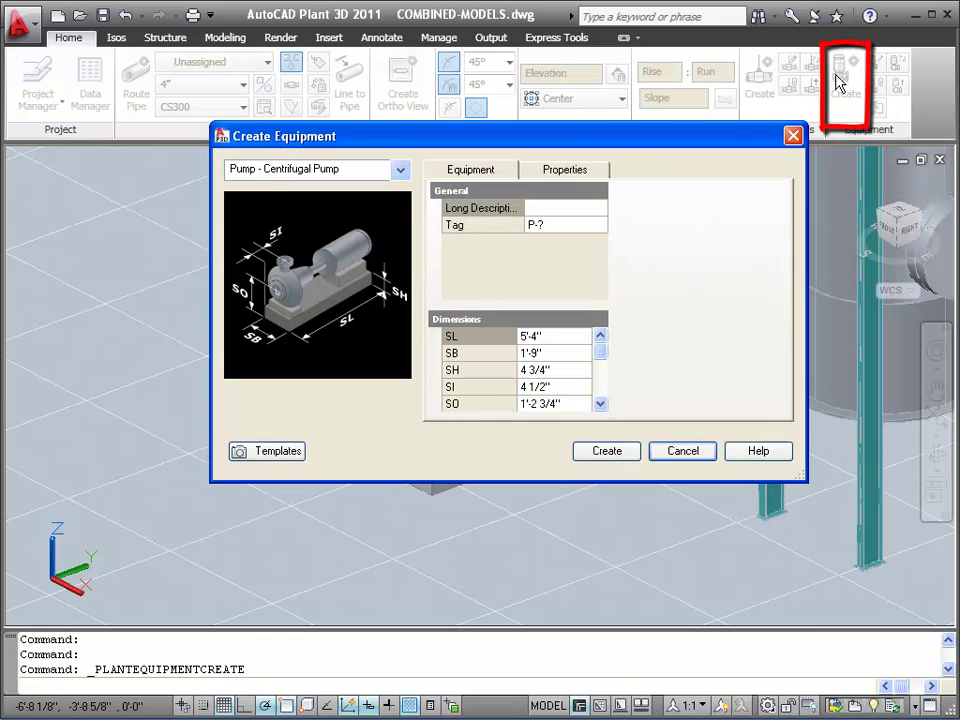
left_click(401, 170)
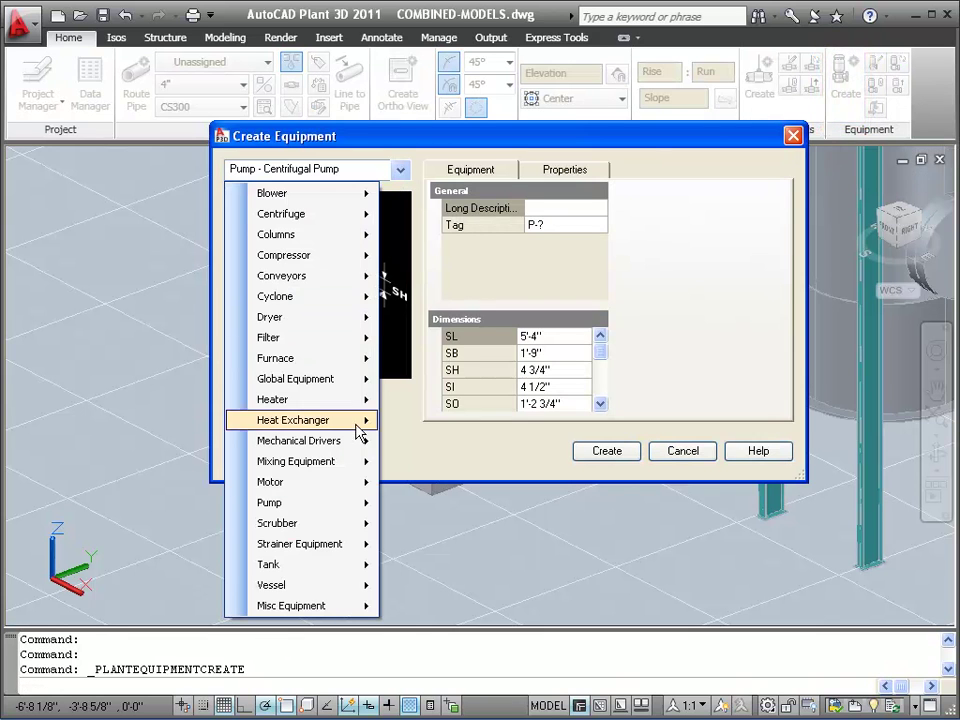
mouse_move(369, 588)
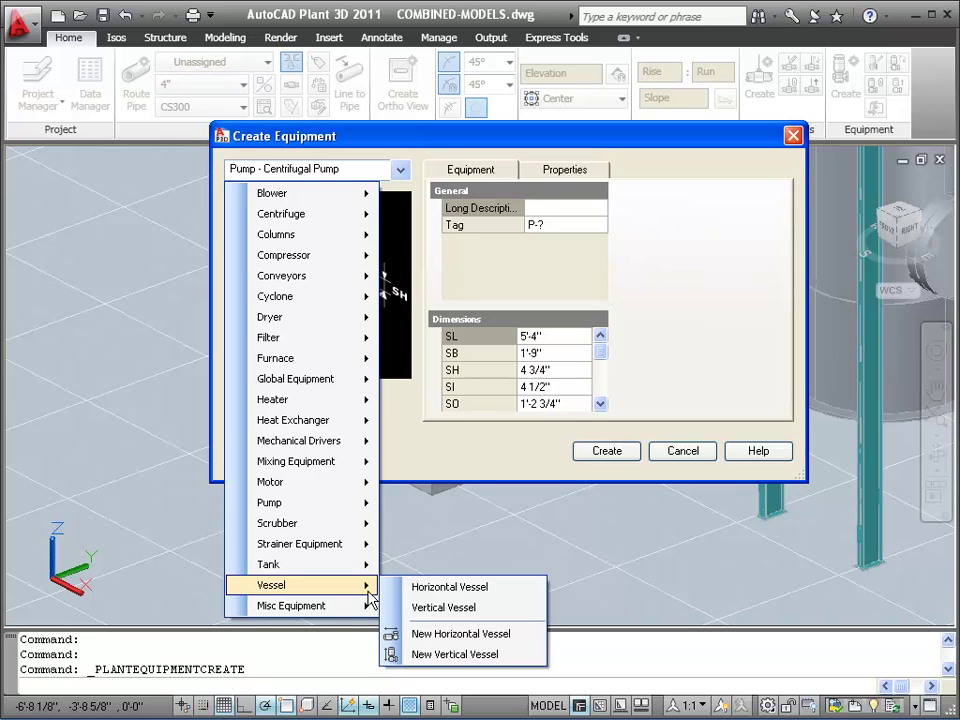
left_click(410, 587)
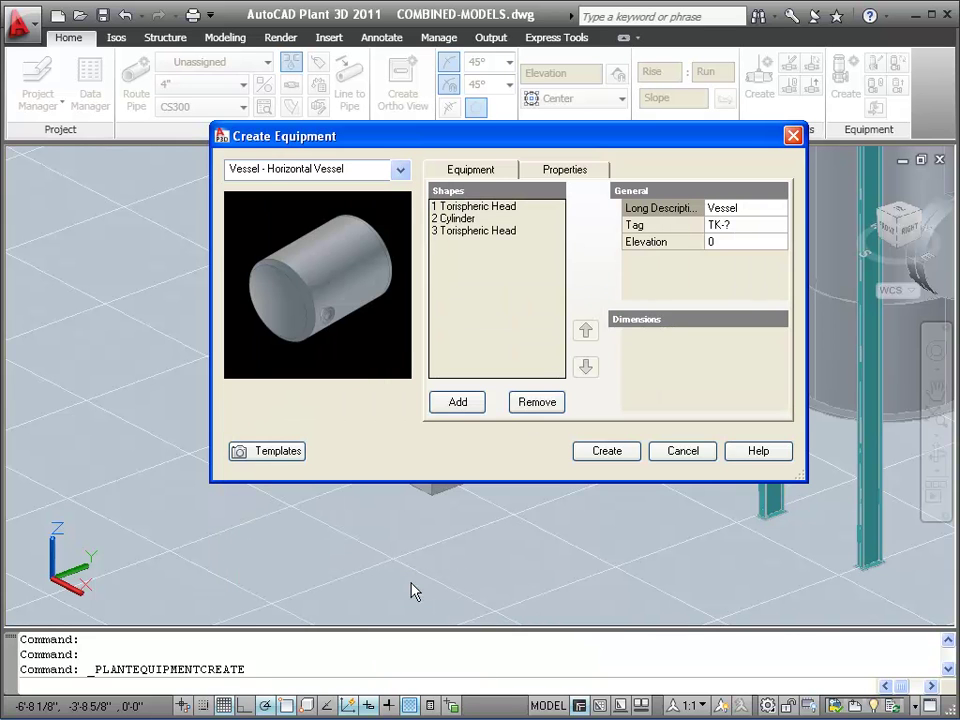
Replace both Torispheric Heads with Elliptical Heads and create the vessel
left_click(470, 207)
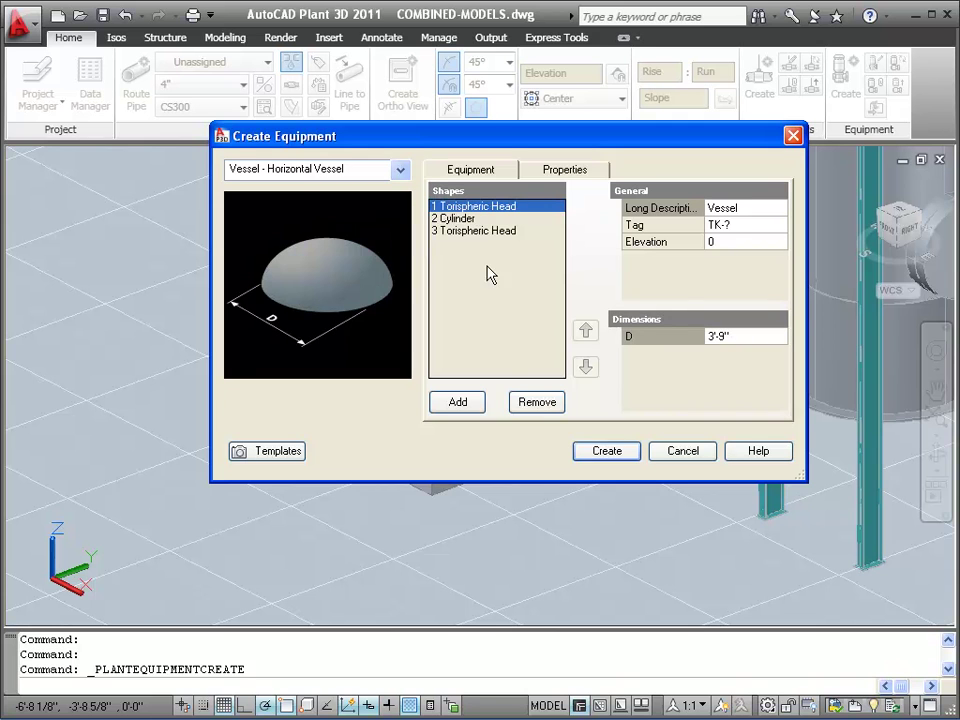
left_click(535, 403)
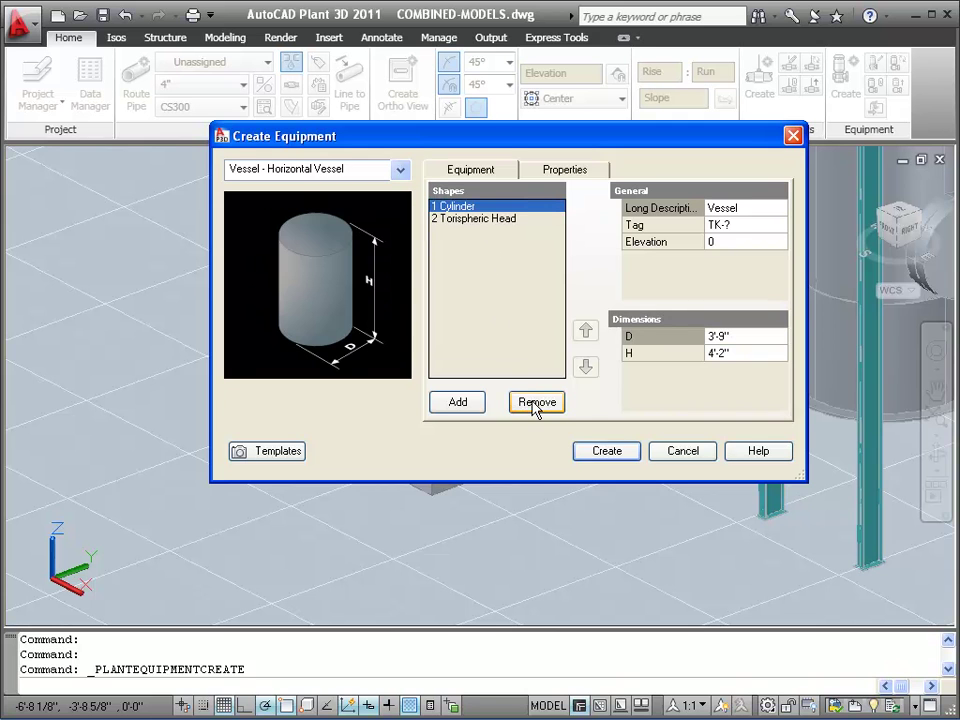
left_click(459, 404)
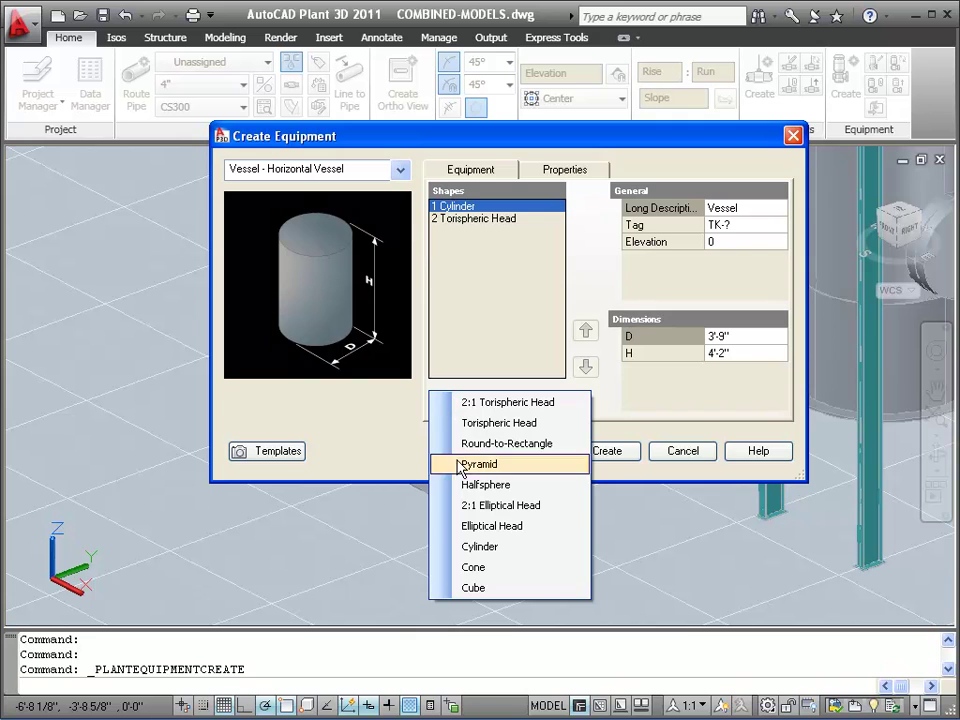
left_click(466, 527)
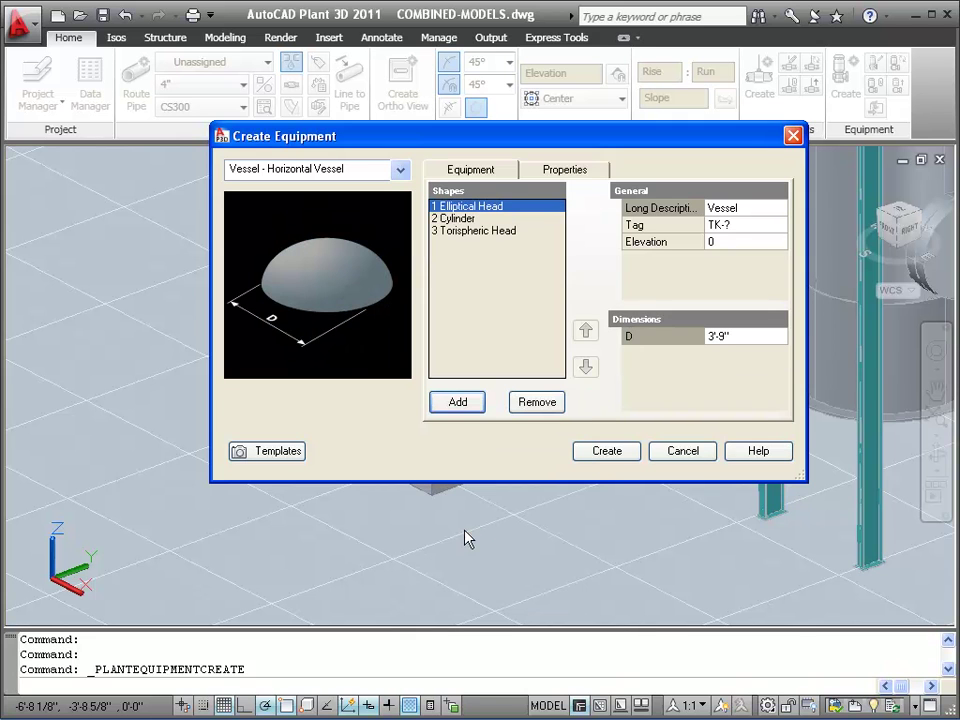
left_click(446, 232)
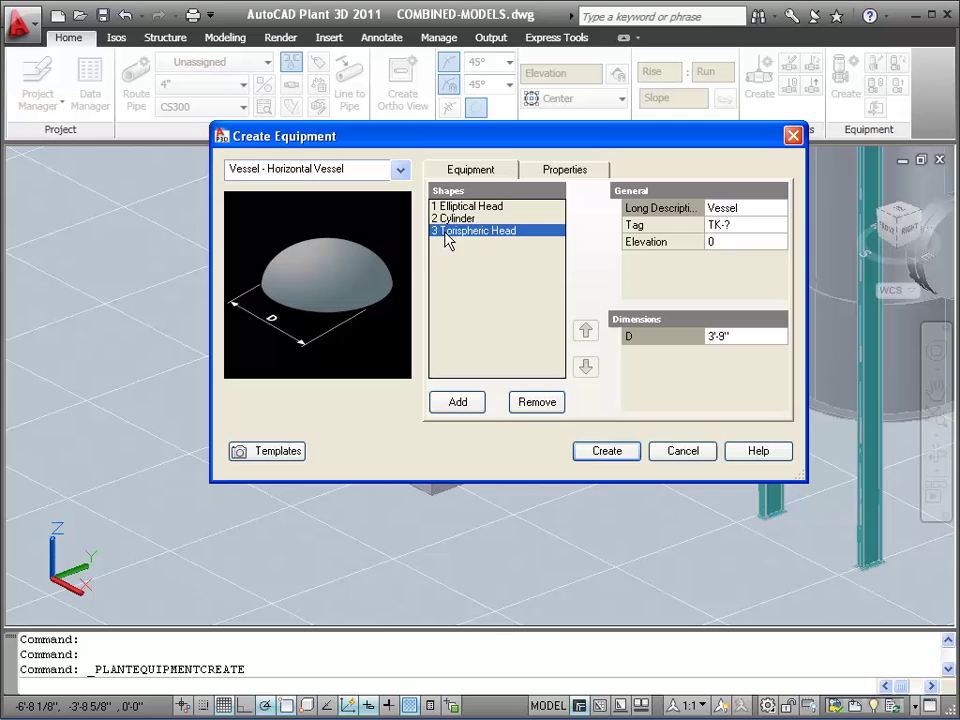
left_click(530, 405)
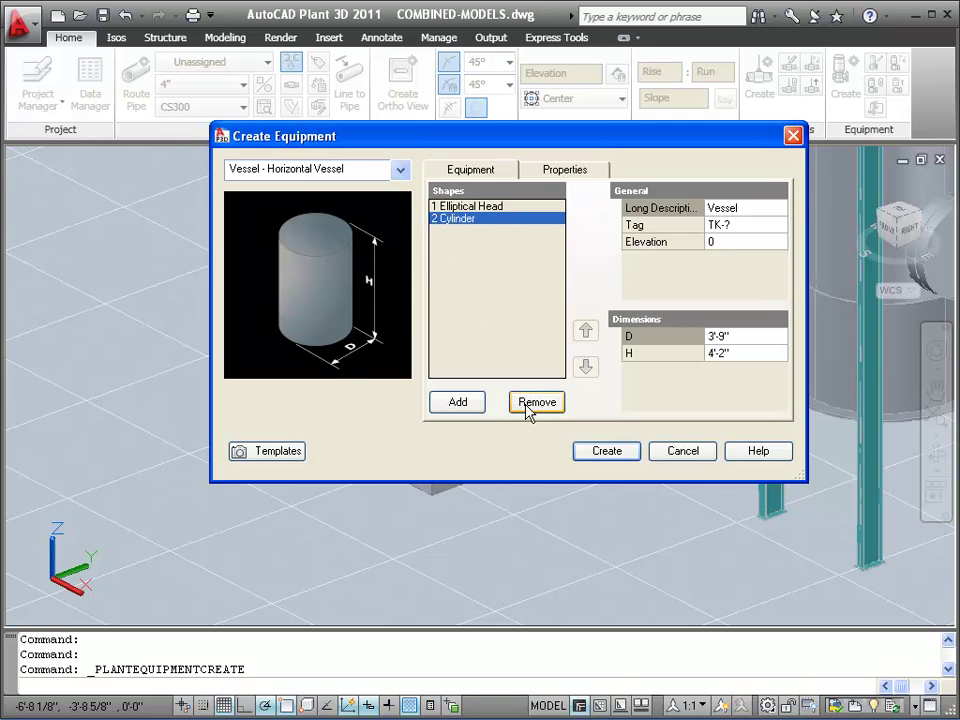
left_click(477, 403)
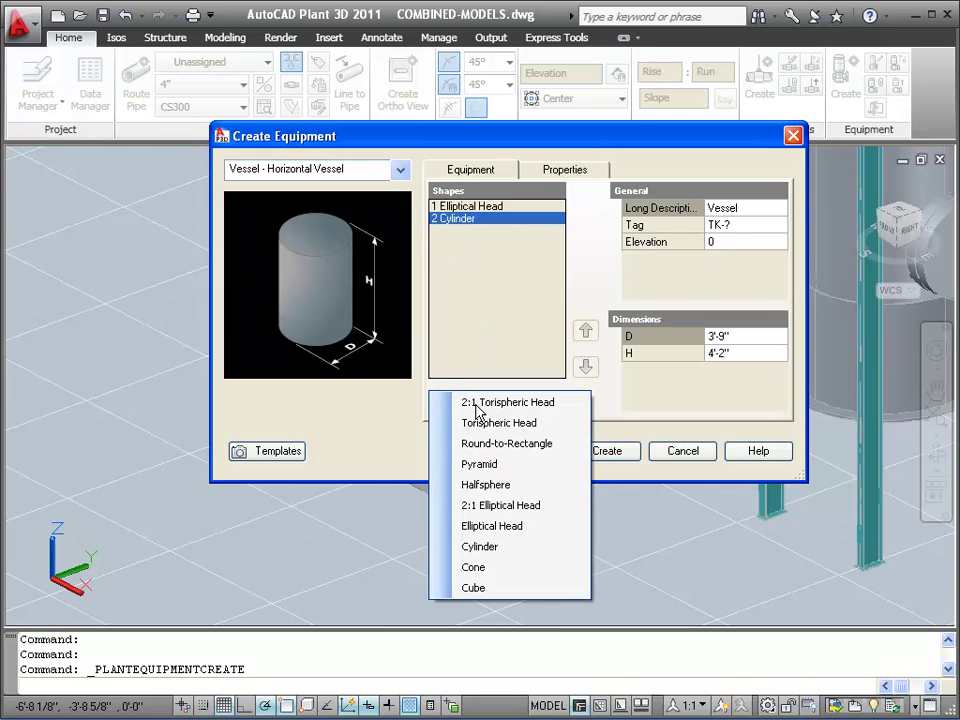
left_click(471, 529)
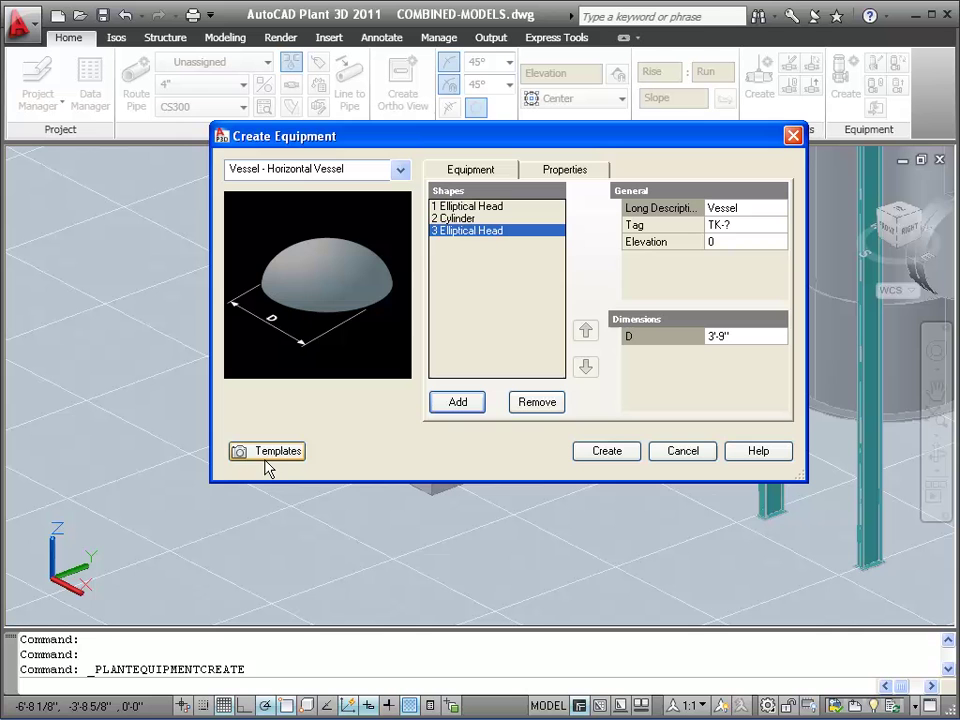
left_click(609, 452)
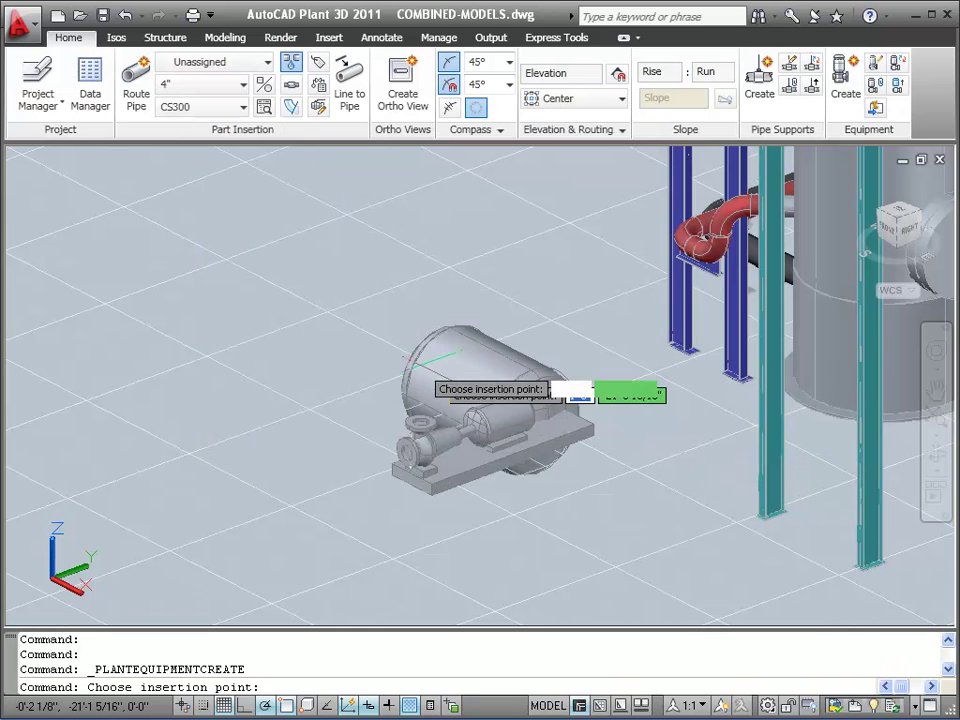
Place the horizontal vessel beyond the pump at a 90° rotation, undoing the stray nozzle addition
left_click(278, 259)
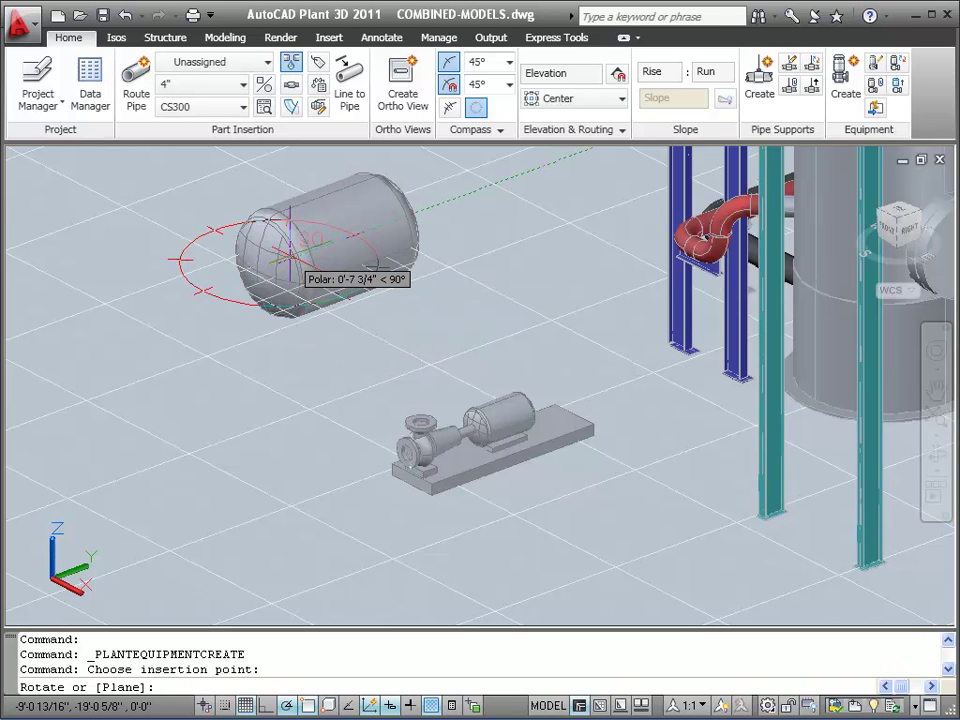
left_click(288, 250)
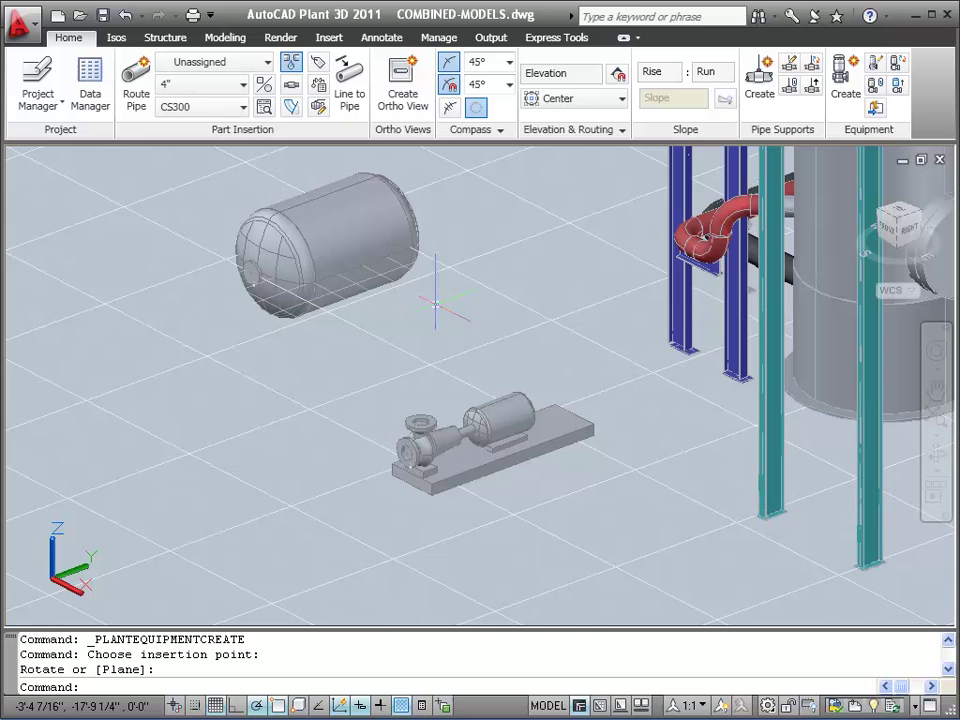
key("ctrl+z")
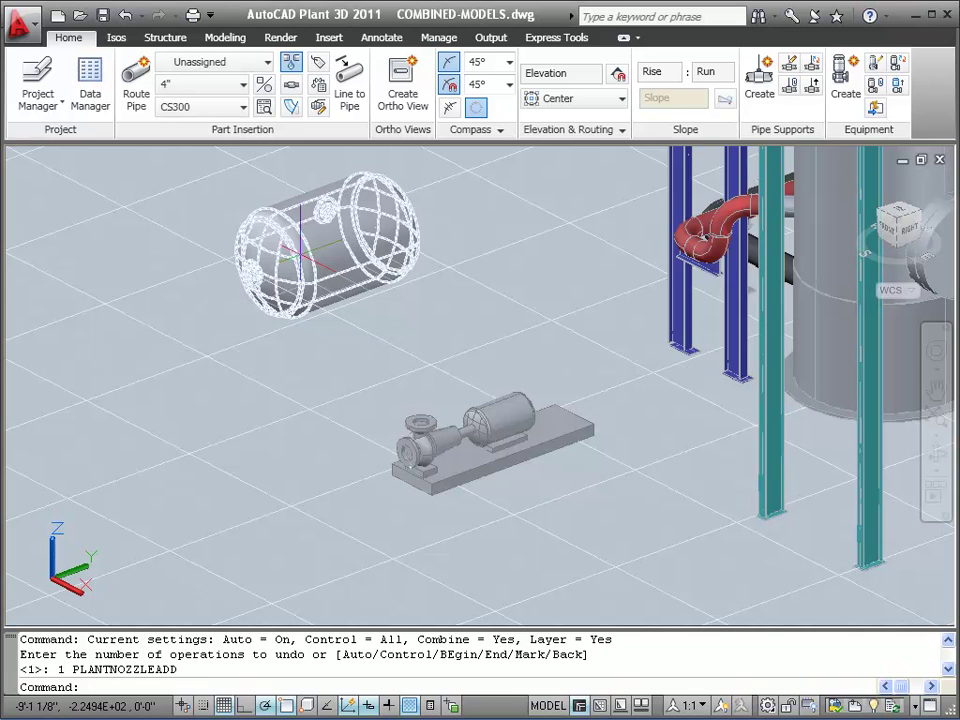
Add a 4" RF class 150 flanged nozzle to the horizontal vessel
left_click(325, 240)
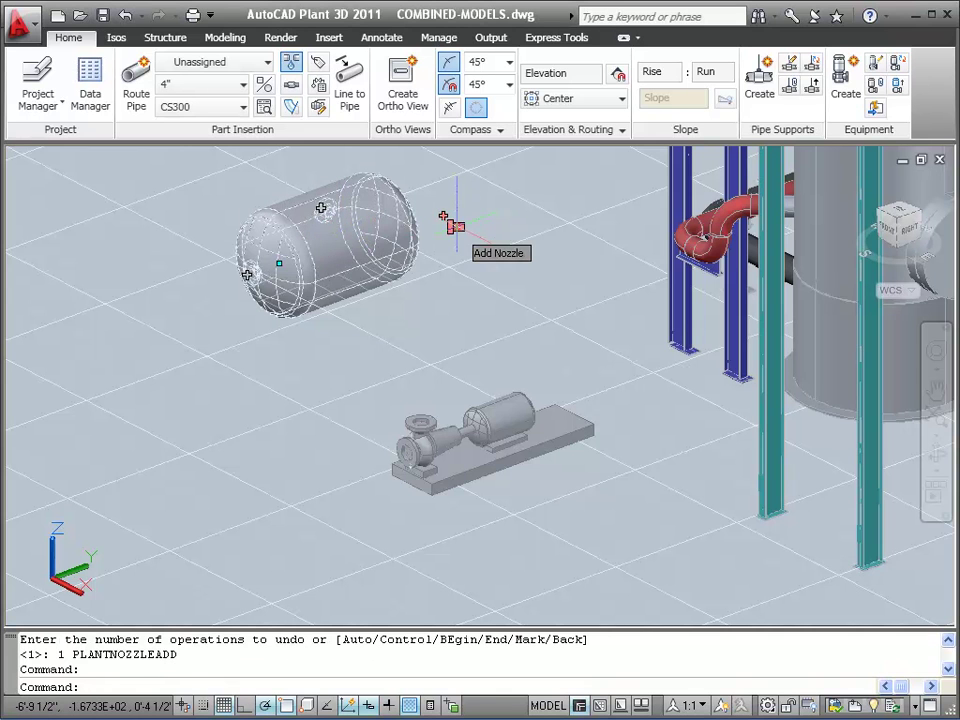
left_click(453, 225)
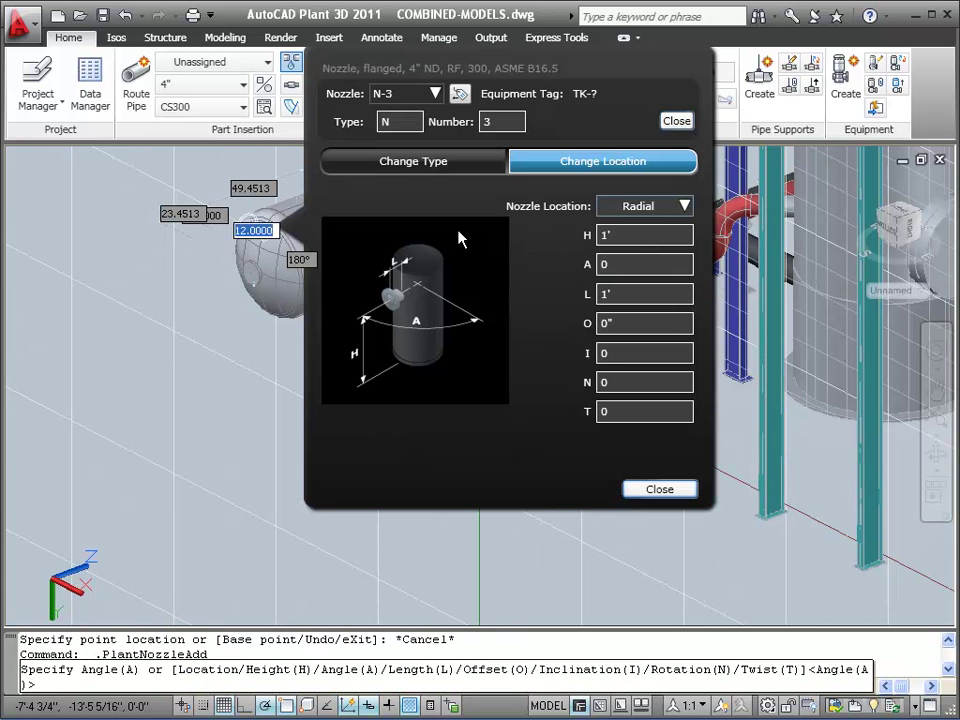
left_click(428, 172)
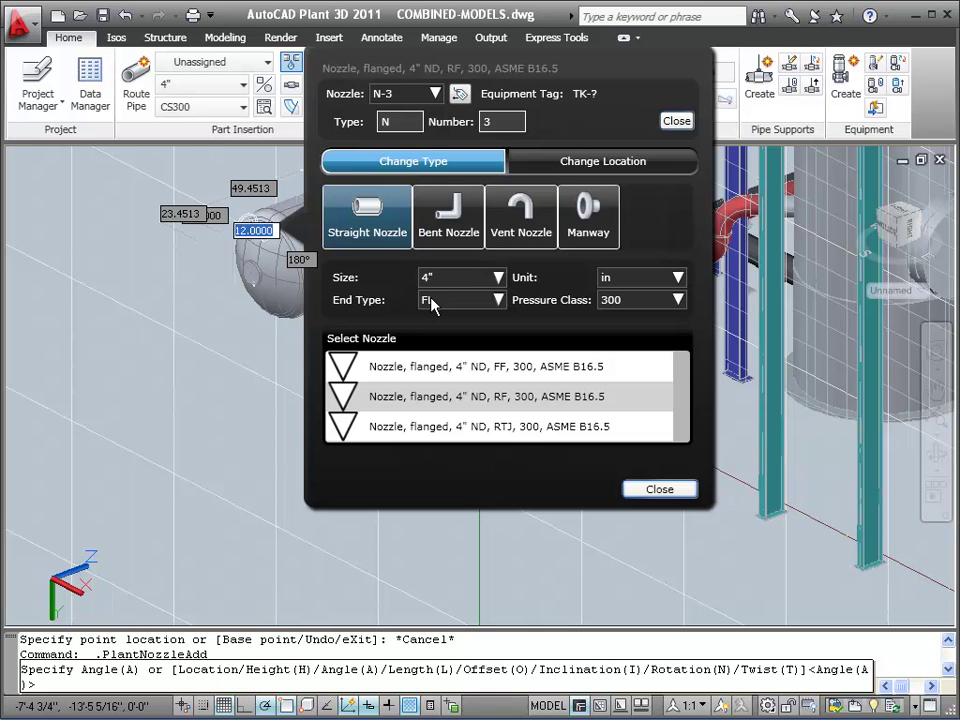
left_click(621, 301)
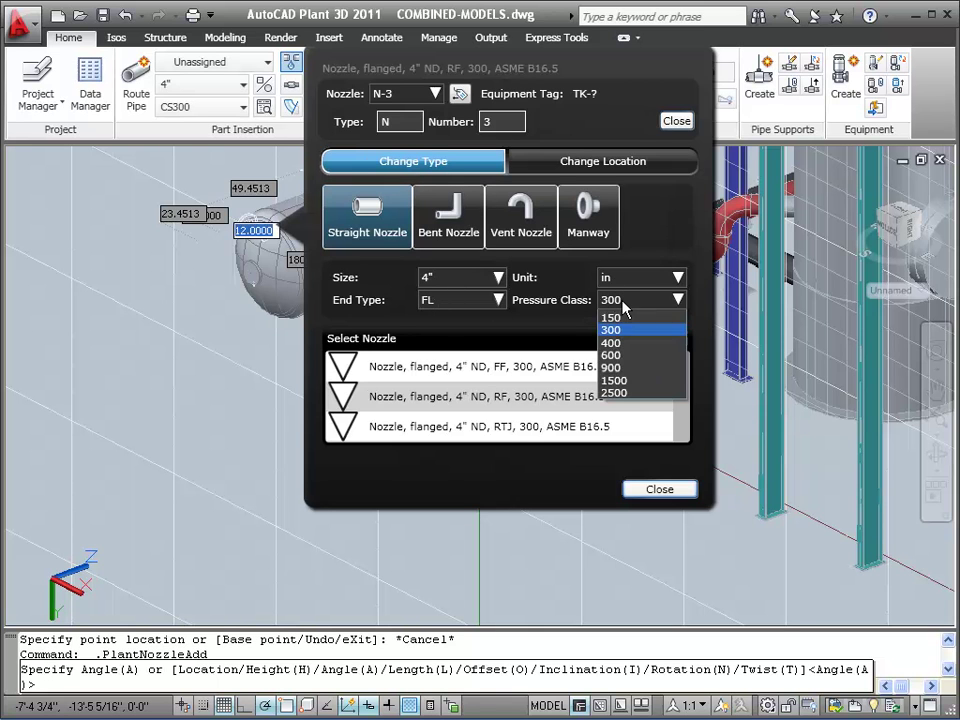
left_click(616, 329)
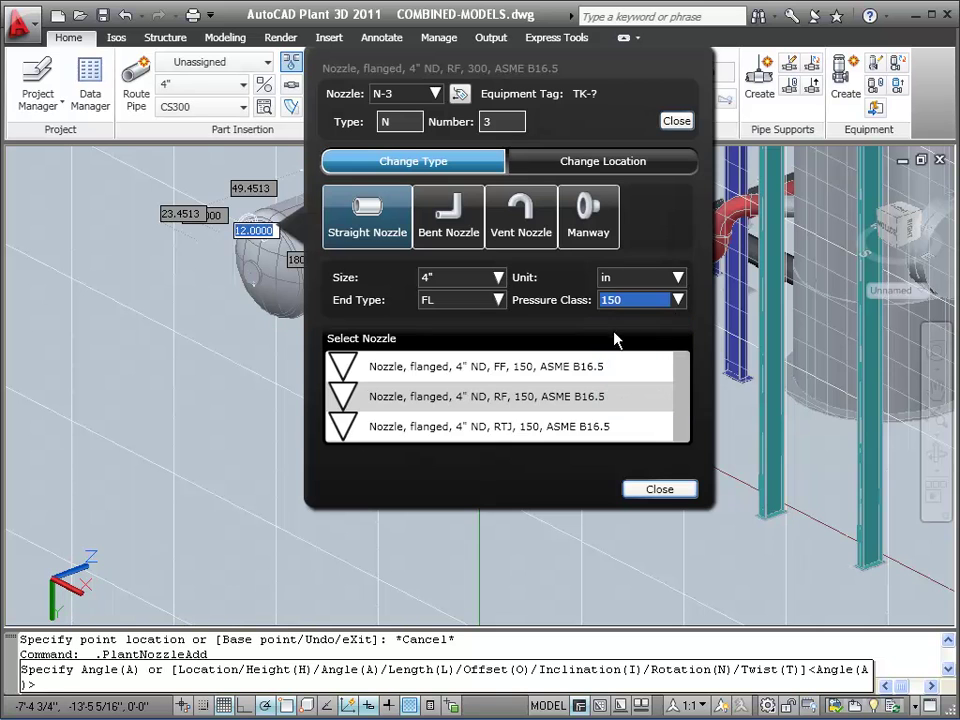
left_click(503, 397)
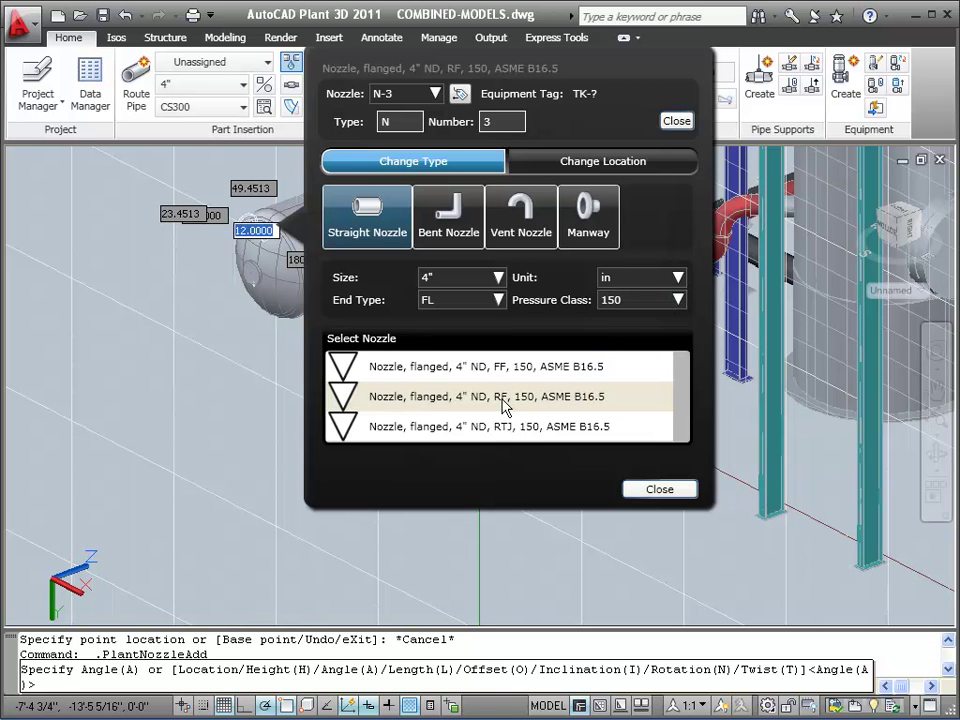
Locate nozzle N-3 at height 2' and length 1.5'
left_click(596, 168)
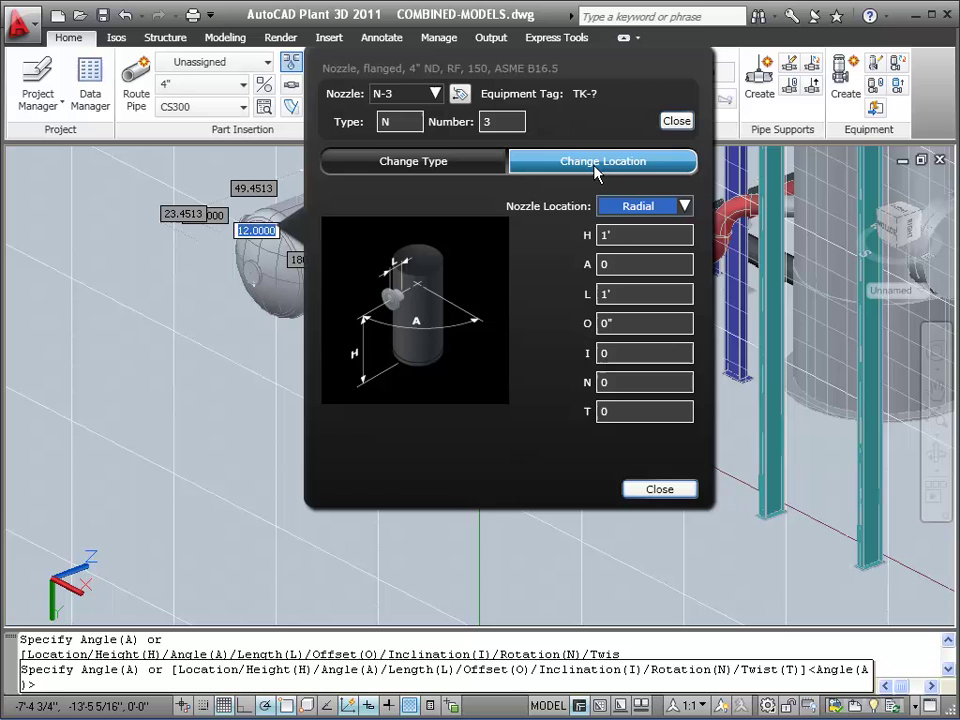
left_click(622, 236)
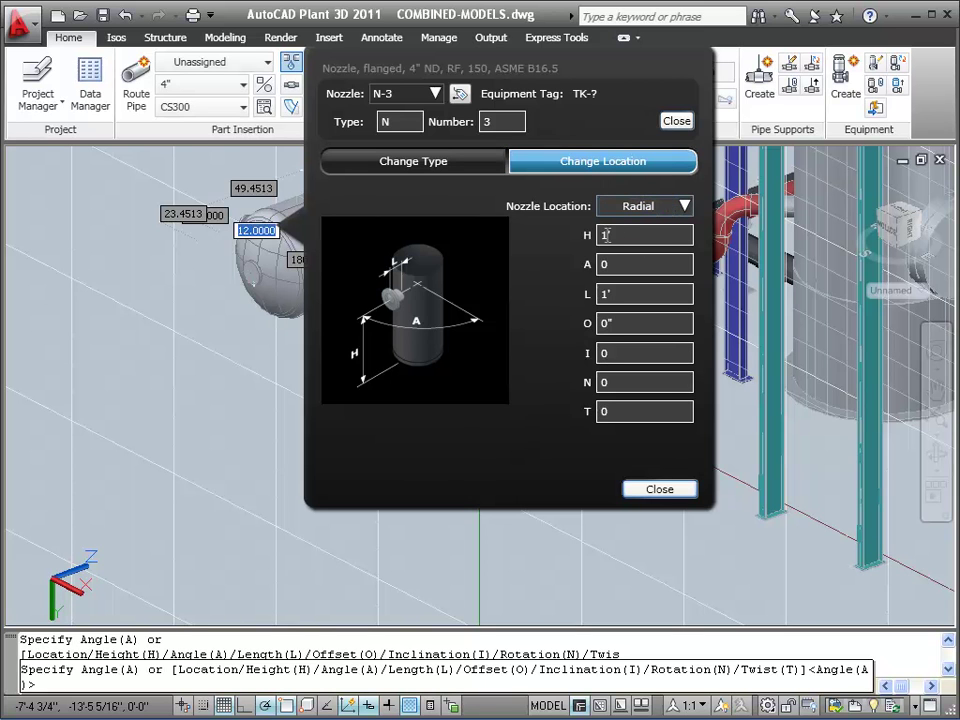
key("BackSpace")
type("2")
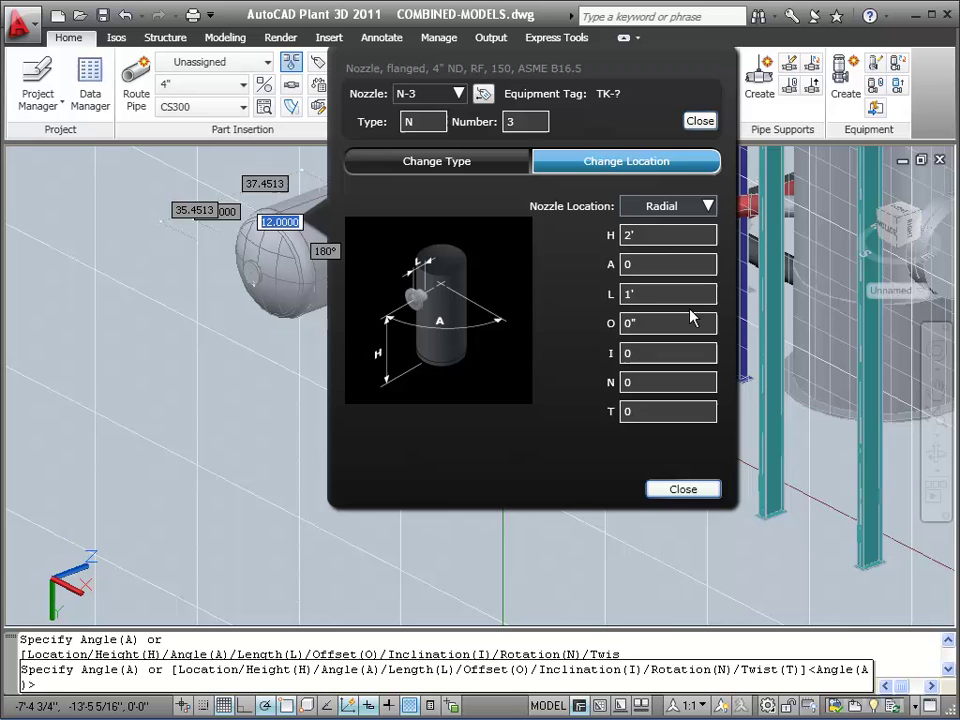
key("BackSpace")
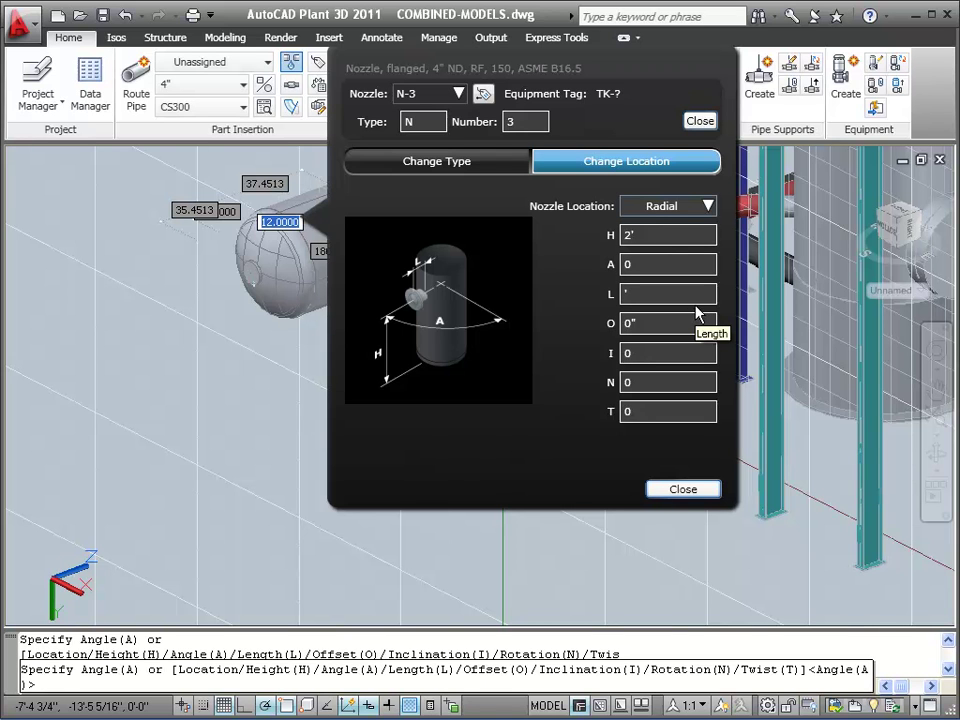
type("1.5")
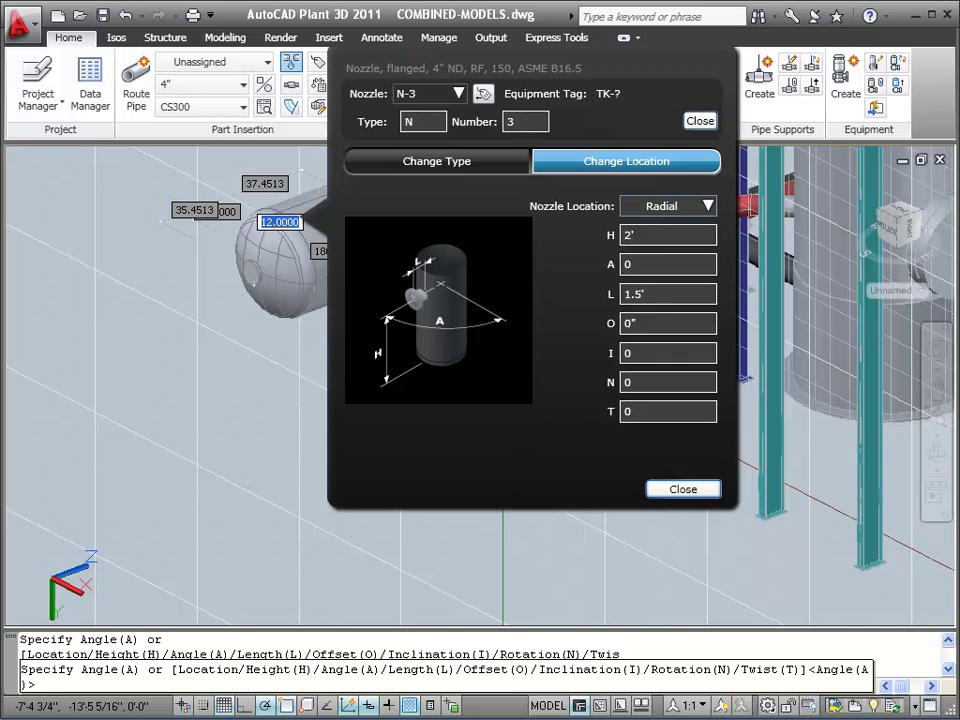
left_click(684, 490)
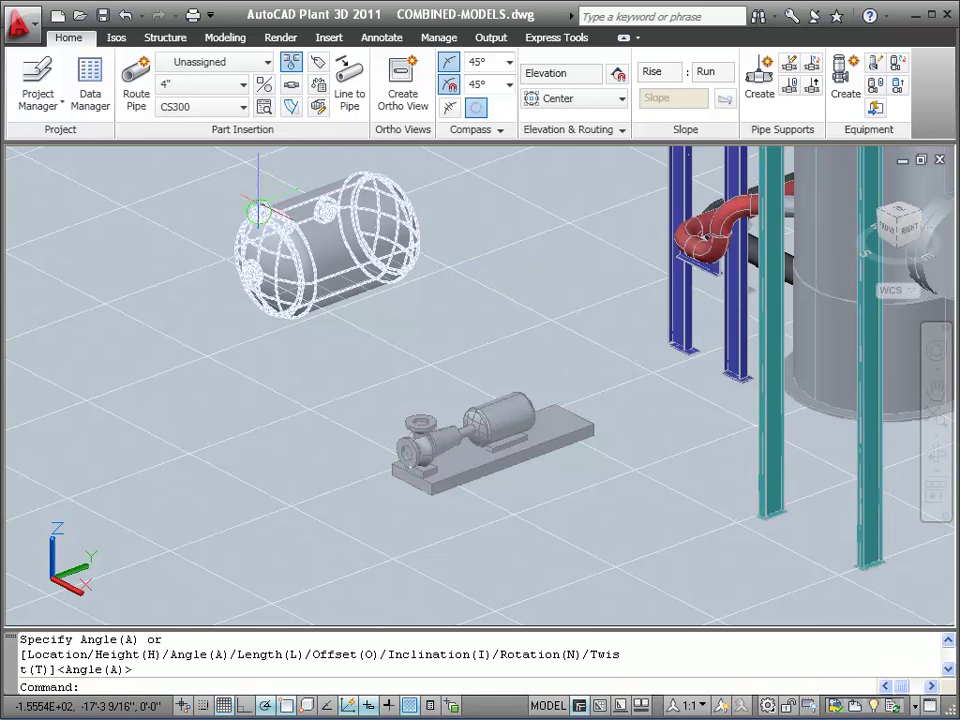
Move nozzle N-3 to angle 90 on top of the vessel and shorten it to 1'
left_click(258, 211)
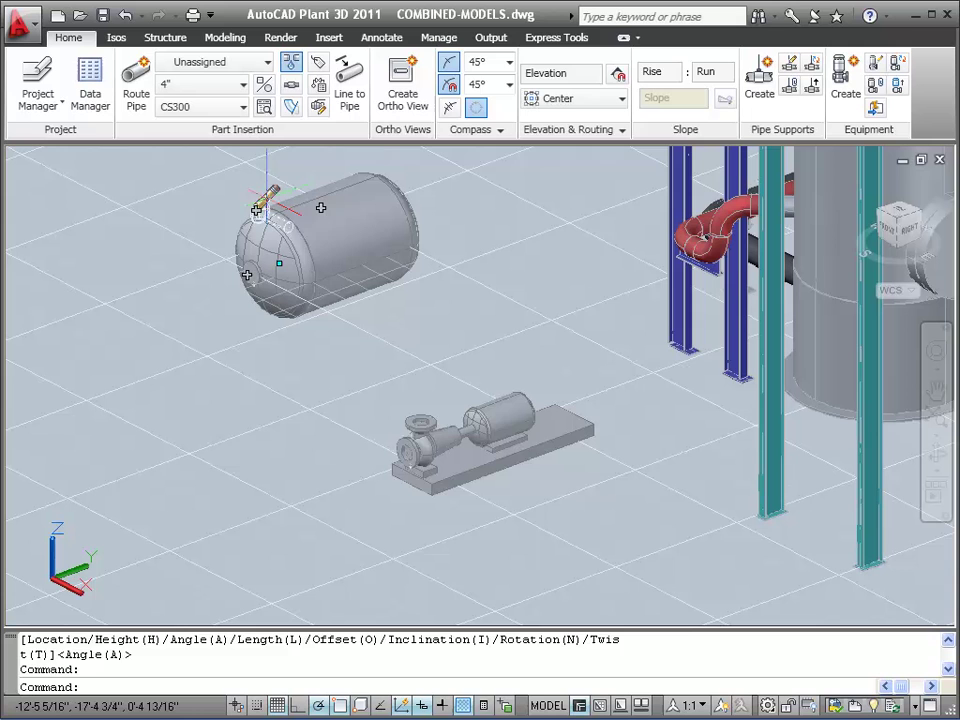
left_click(260, 205)
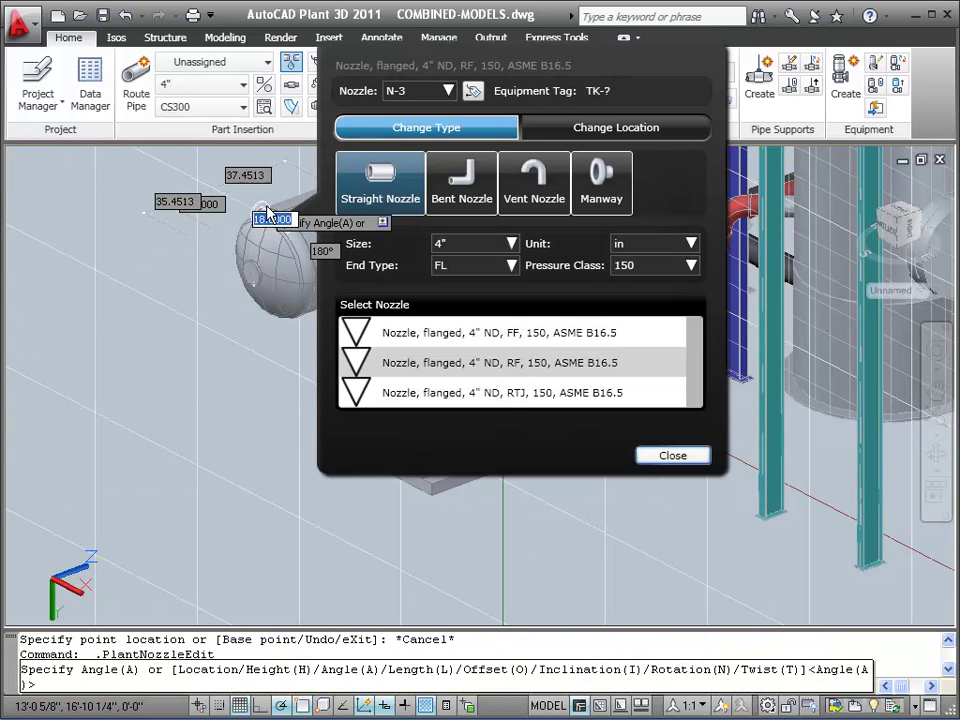
left_click(647, 134)
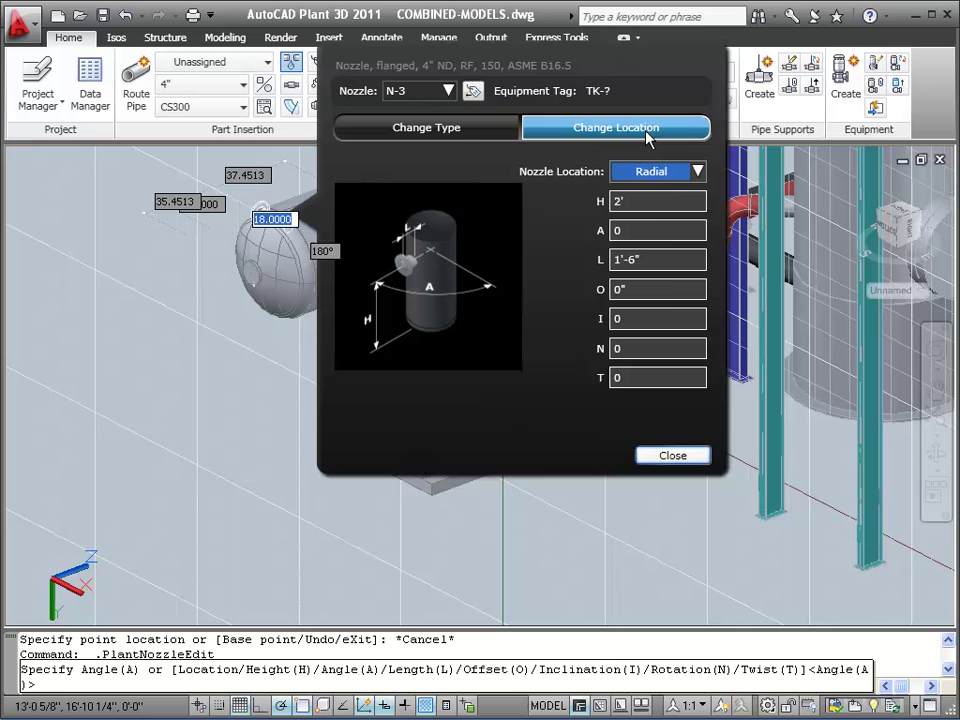
left_click(630, 230)
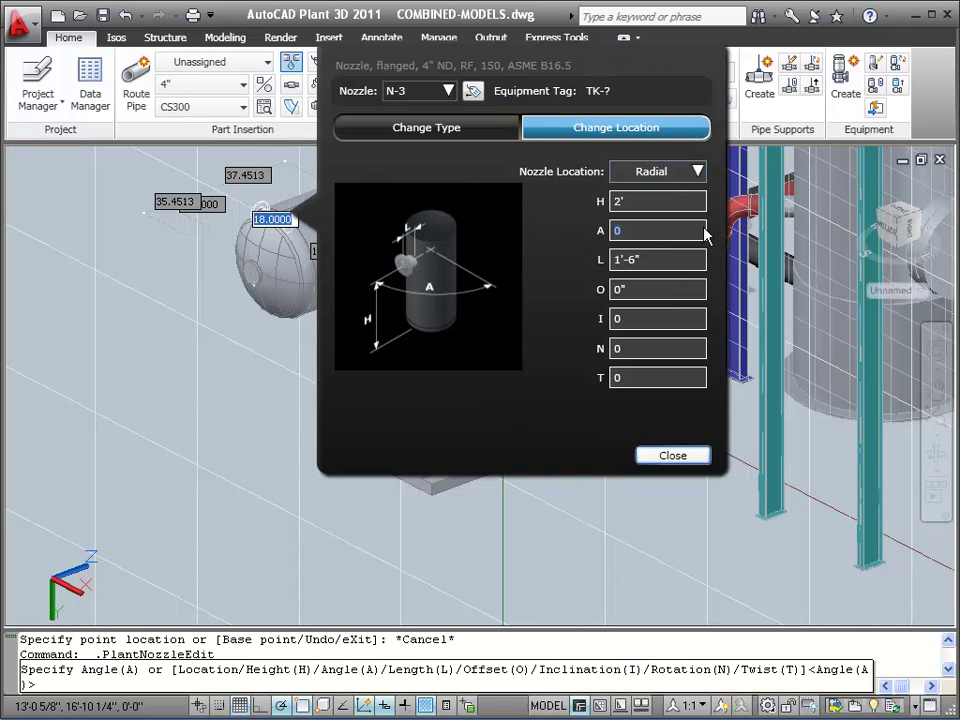
type("90")
key("Return")
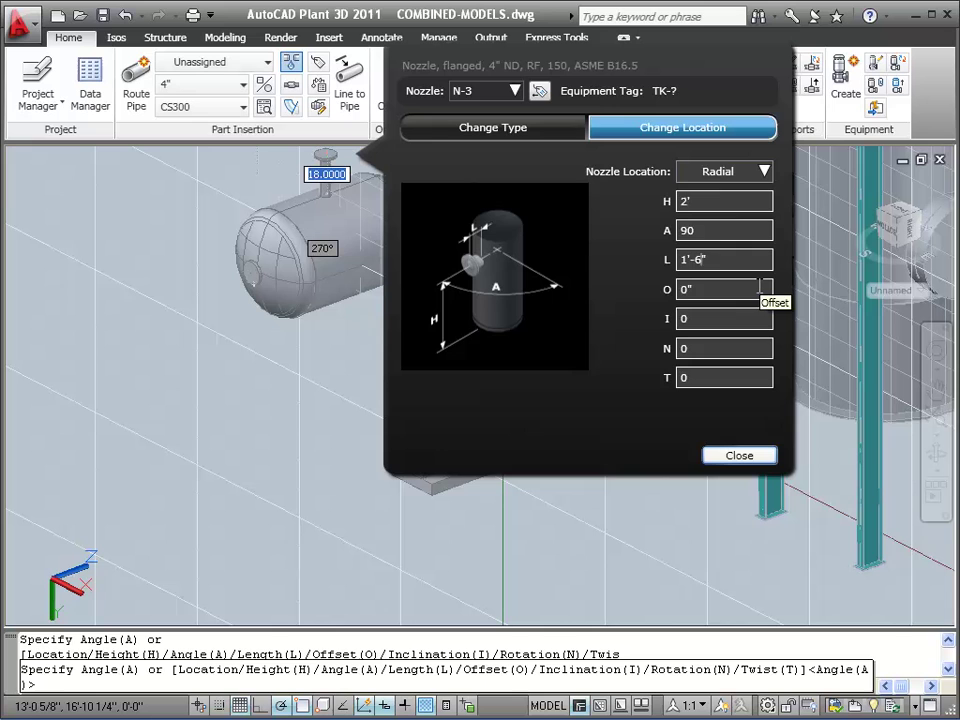
key("BackSpace")
key("BackSpace")
key("BackSpace")
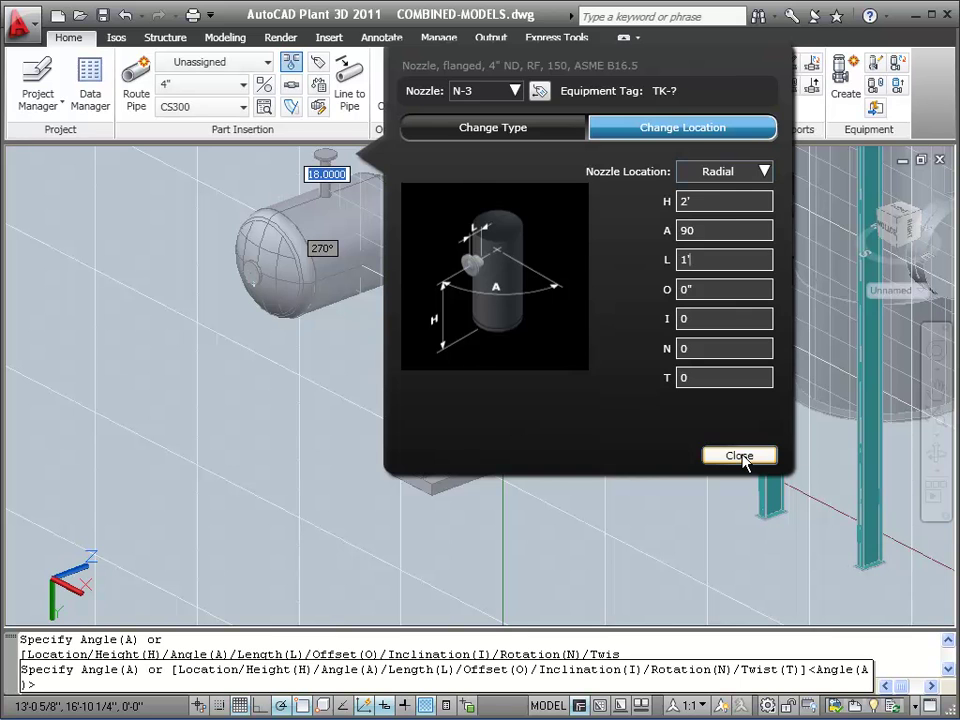
left_click(740, 456)
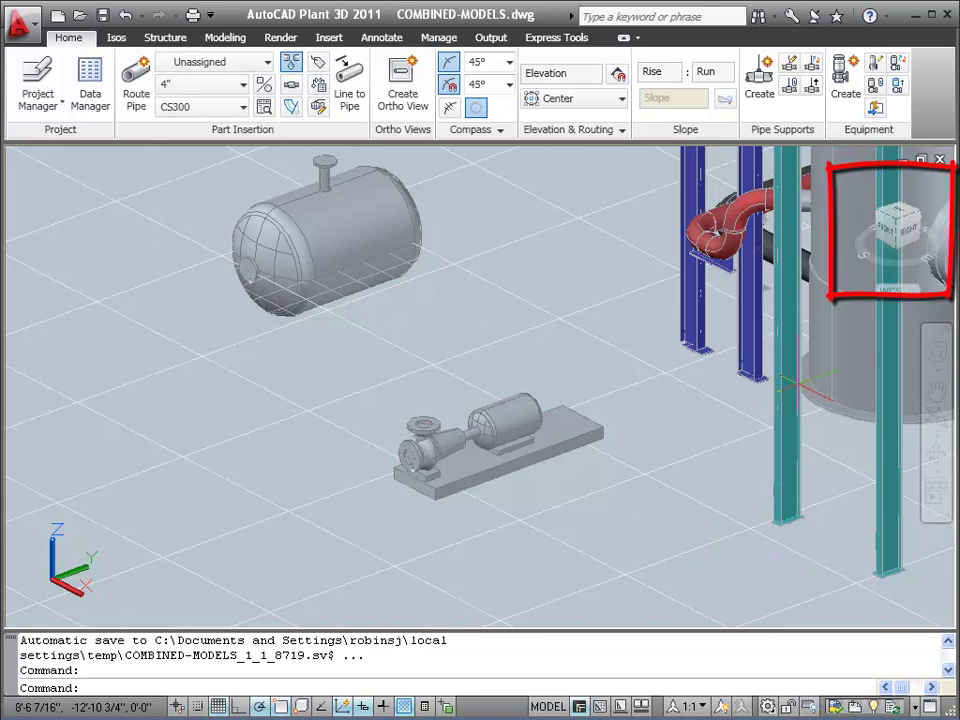
From the top view, draw a 40-high box across the underside of the vessel
left_click(898, 218)
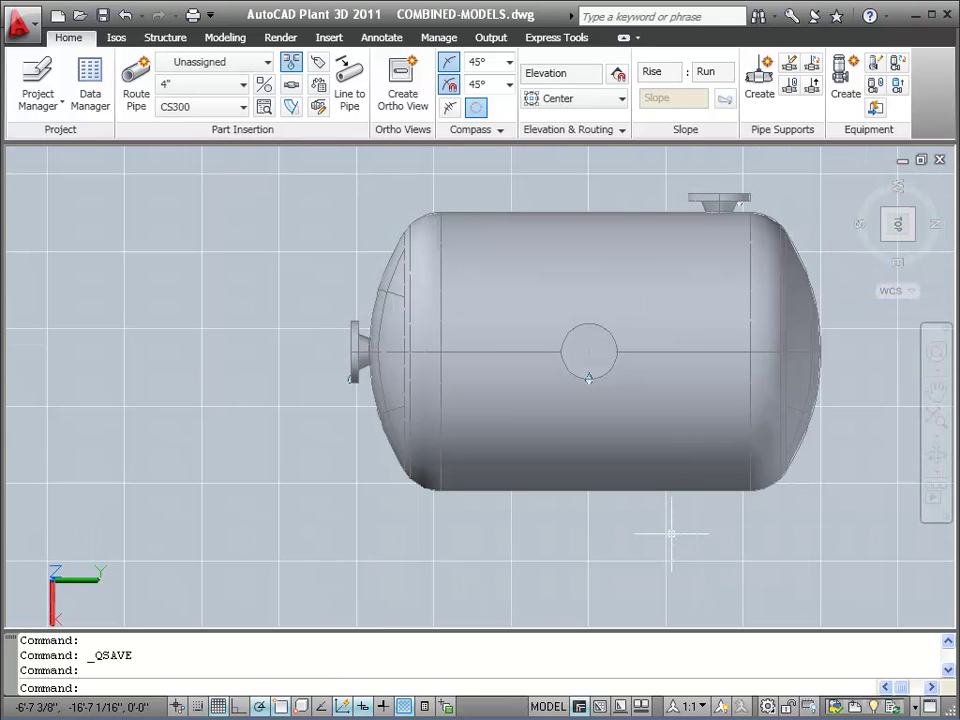
type("box")
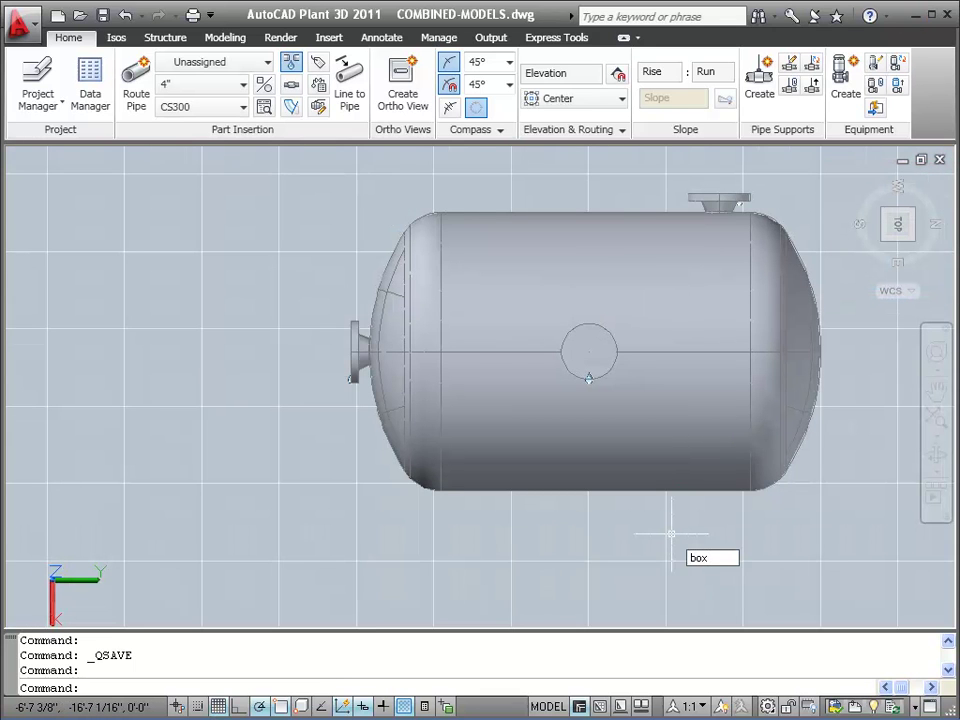
key("Return")
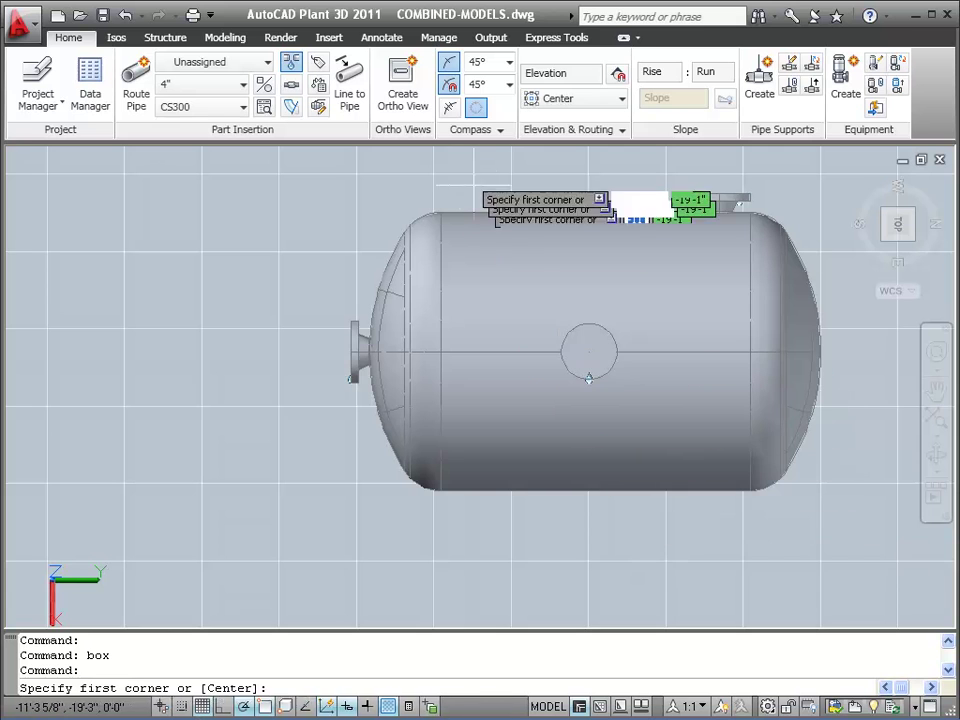
left_click(458, 180)
left_click(543, 548)
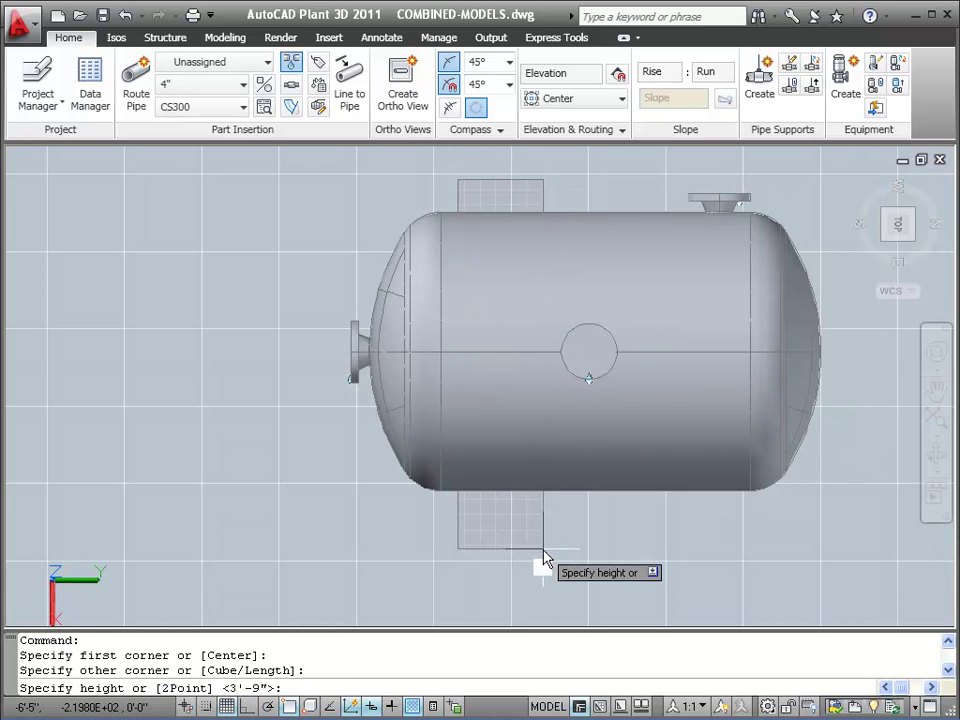
type("40")
key("Return")
Copy the box saddle to the right to form the second support, then return to isometric view
type("copy")
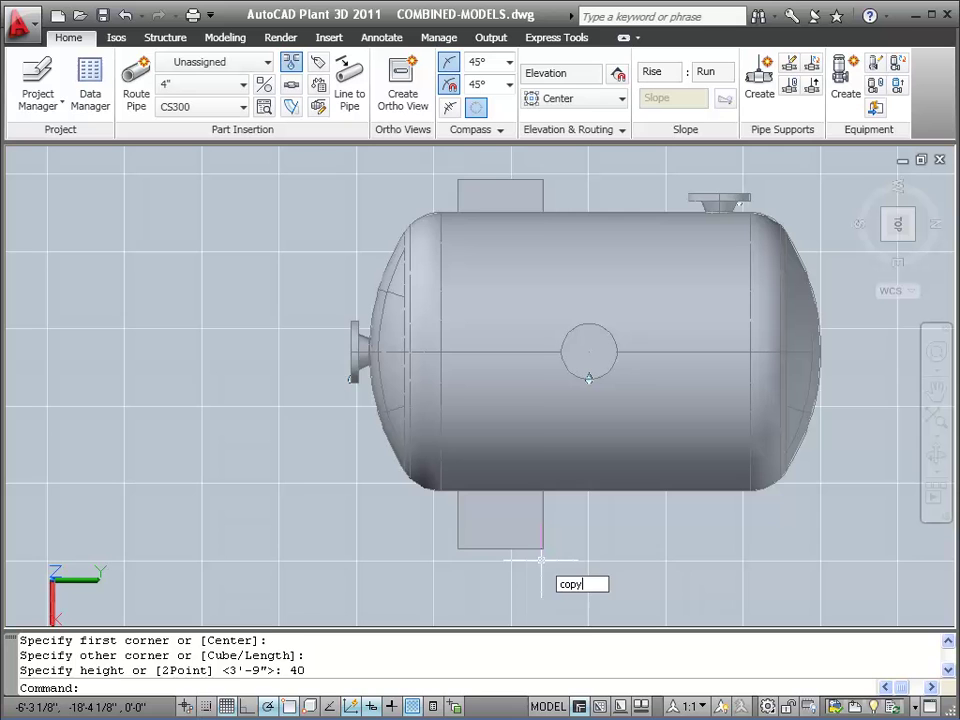
key("Return")
left_click(541, 554)
key("Return")
left_click(543, 548)
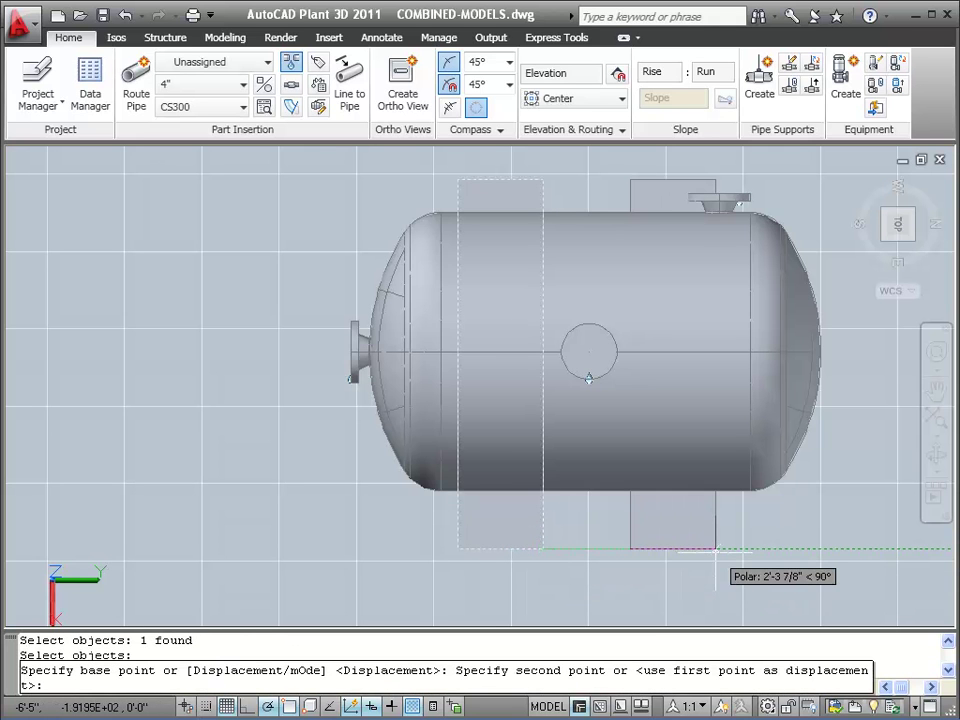
left_click(715, 549)
key("Return")
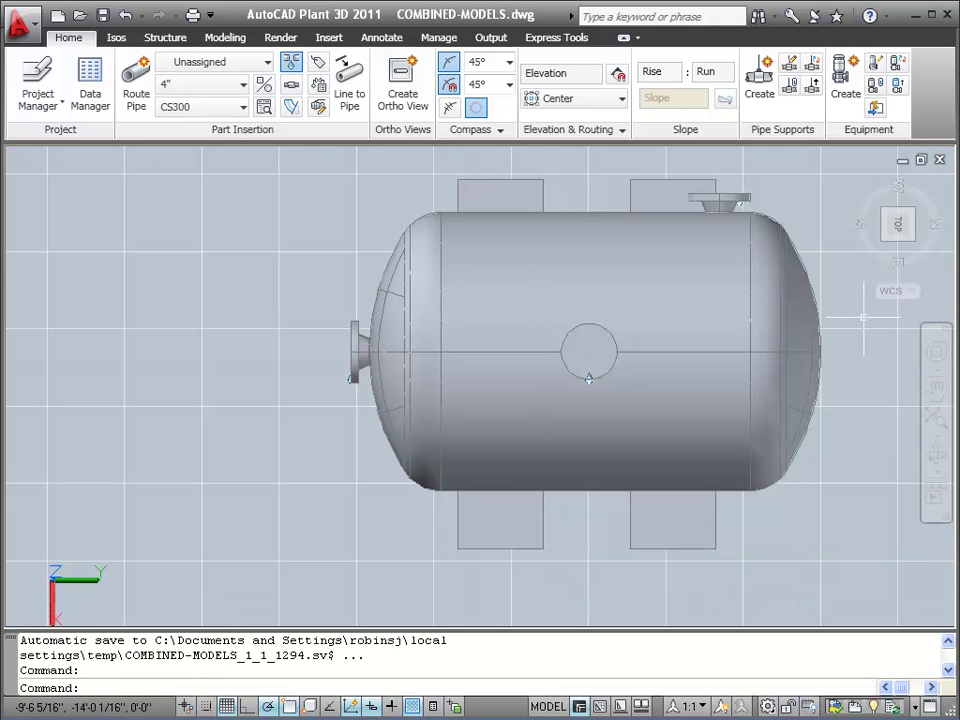
left_click(884, 240)
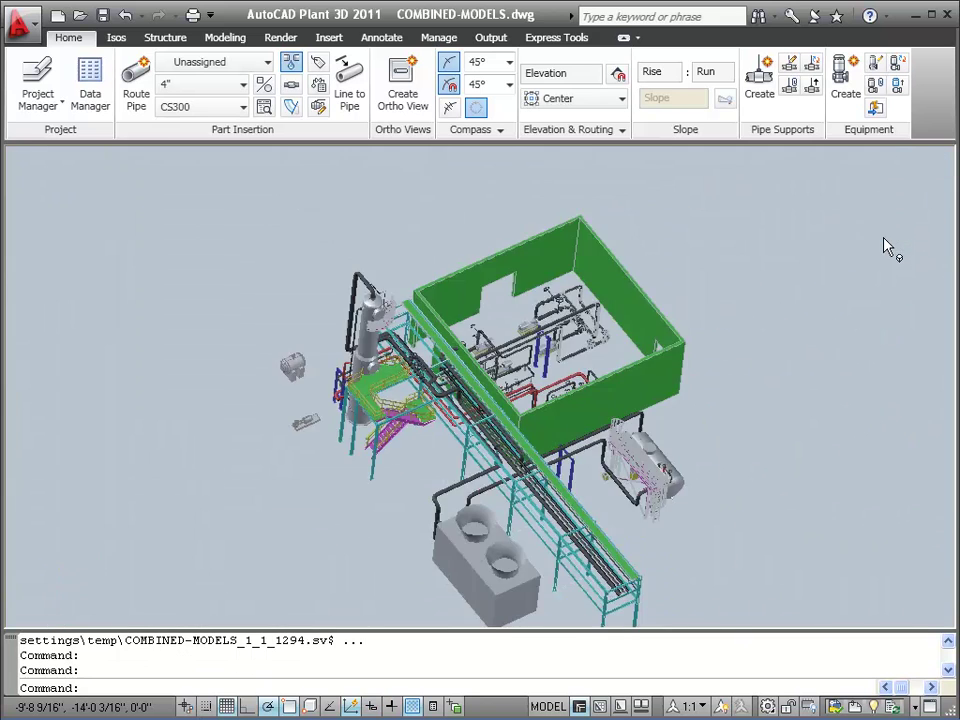
scroll(290, 415, "up", 5)
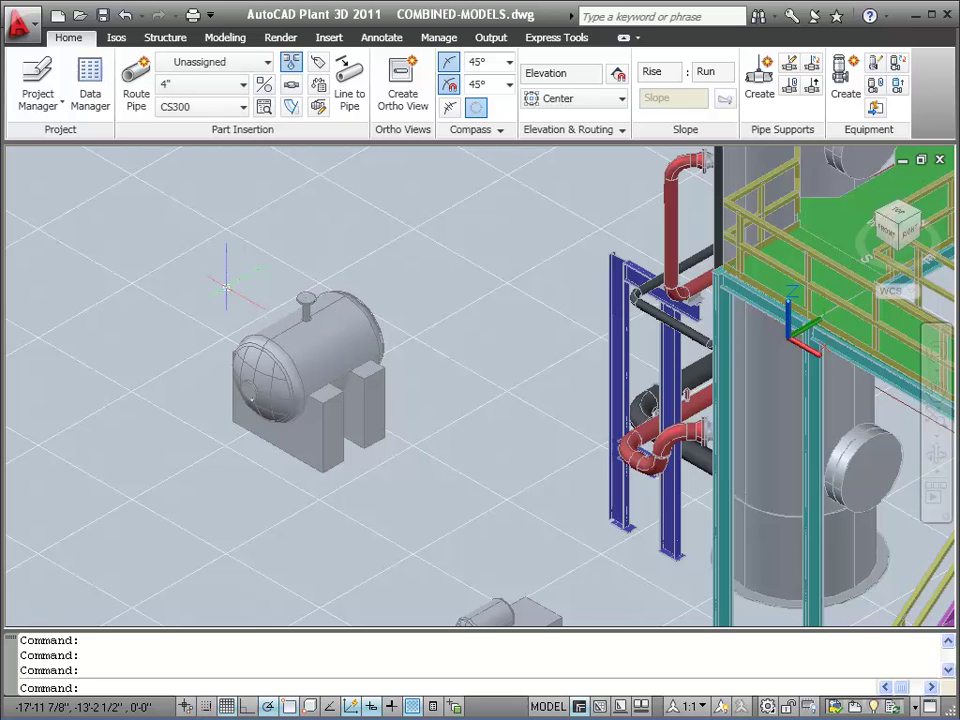
Attach the two saddle boxes to the horizontal tank as part of its equipment
left_click(875, 84)
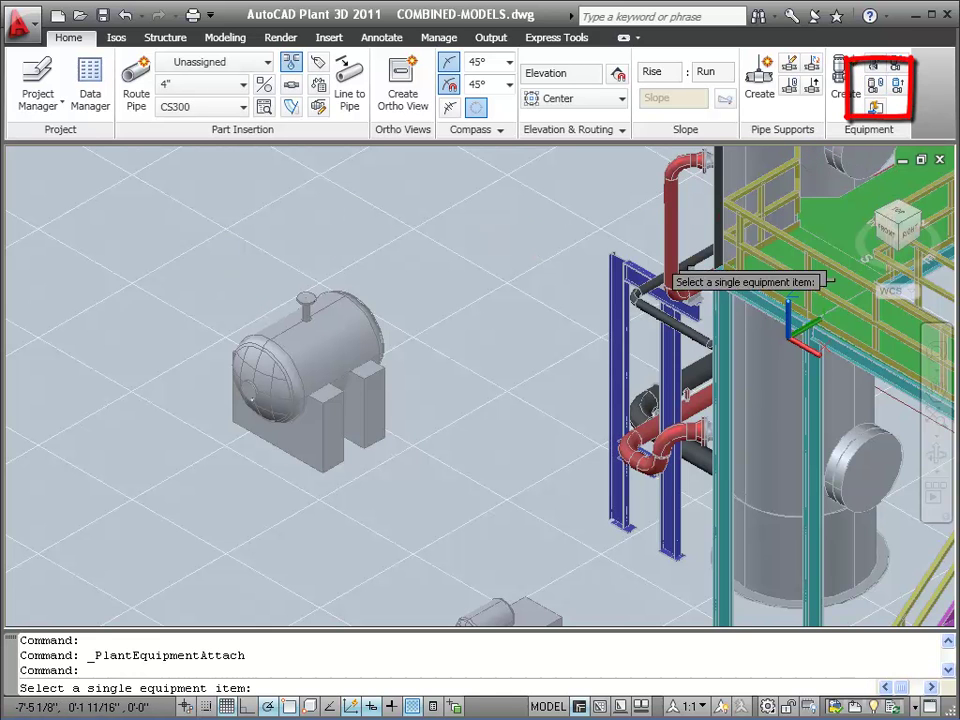
left_click(374, 347)
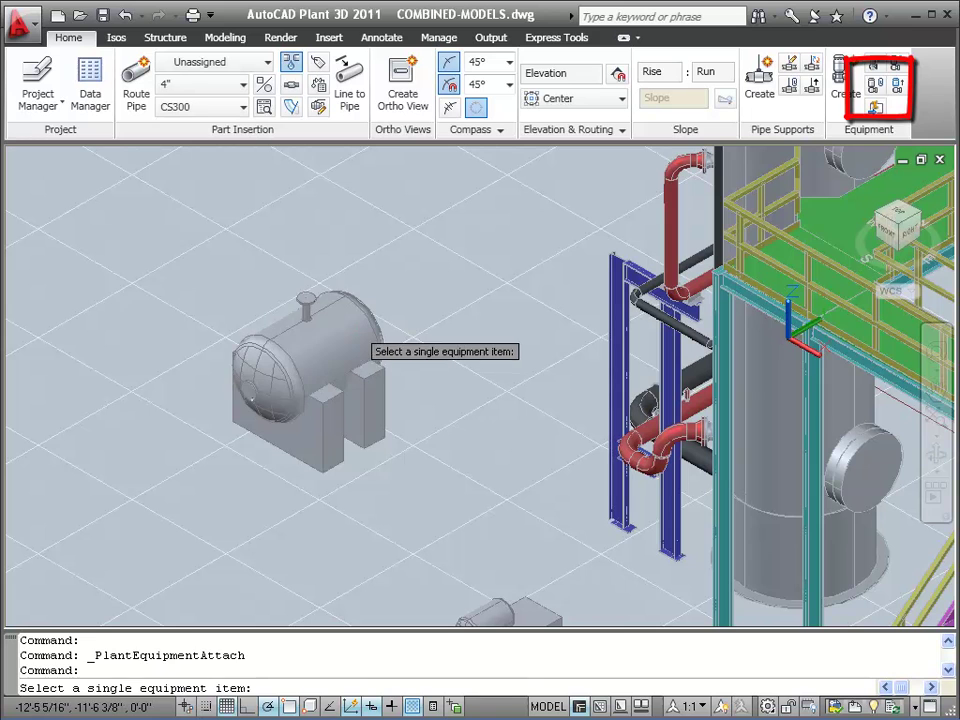
left_click(352, 446)
left_click(345, 443)
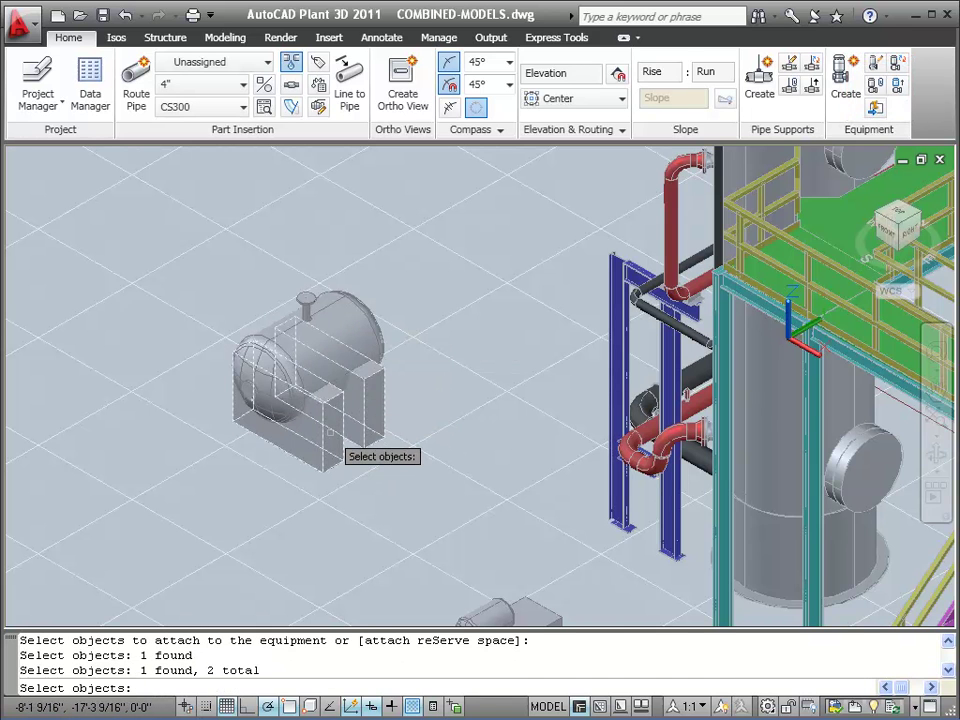
key("Return")
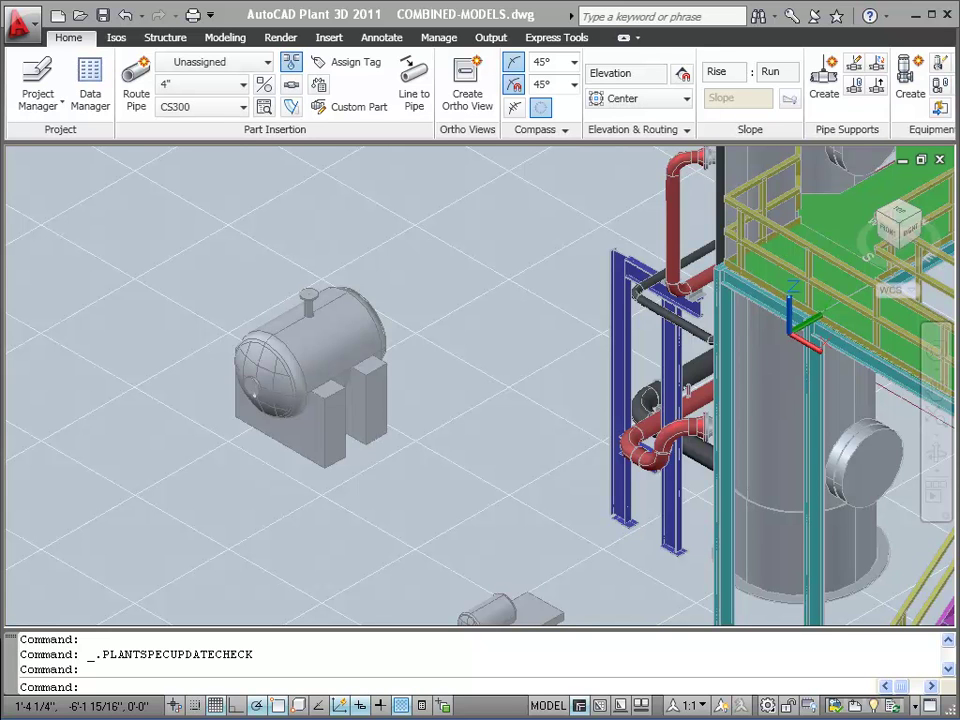
Save the drawing, then draw a mesh cylinder on the grid between the vessel and columns
key("ctrl+s")
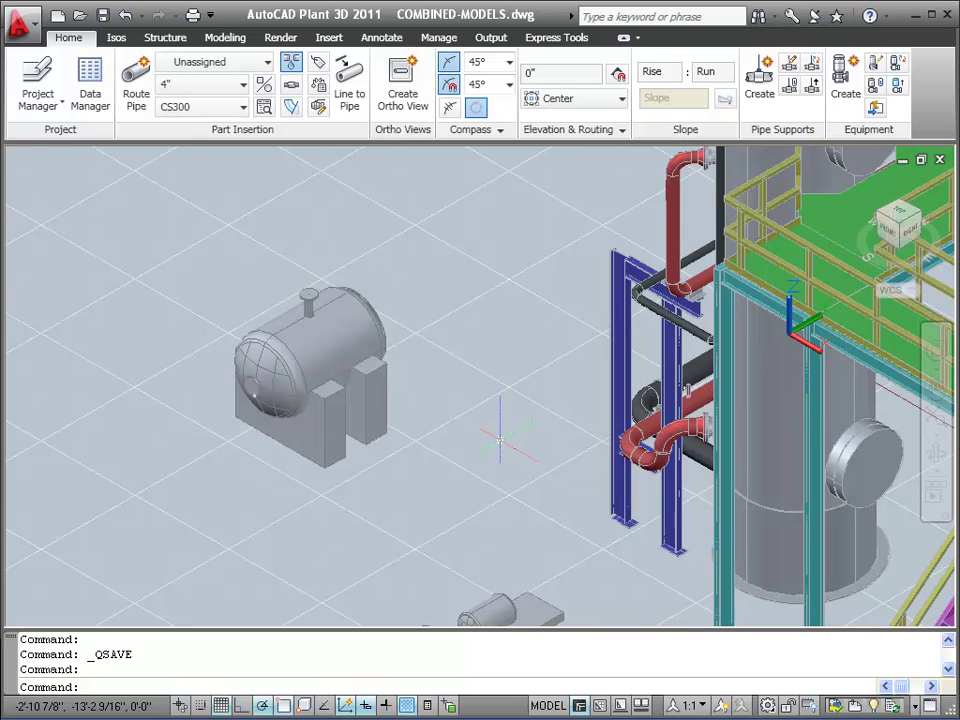
type("mesh")
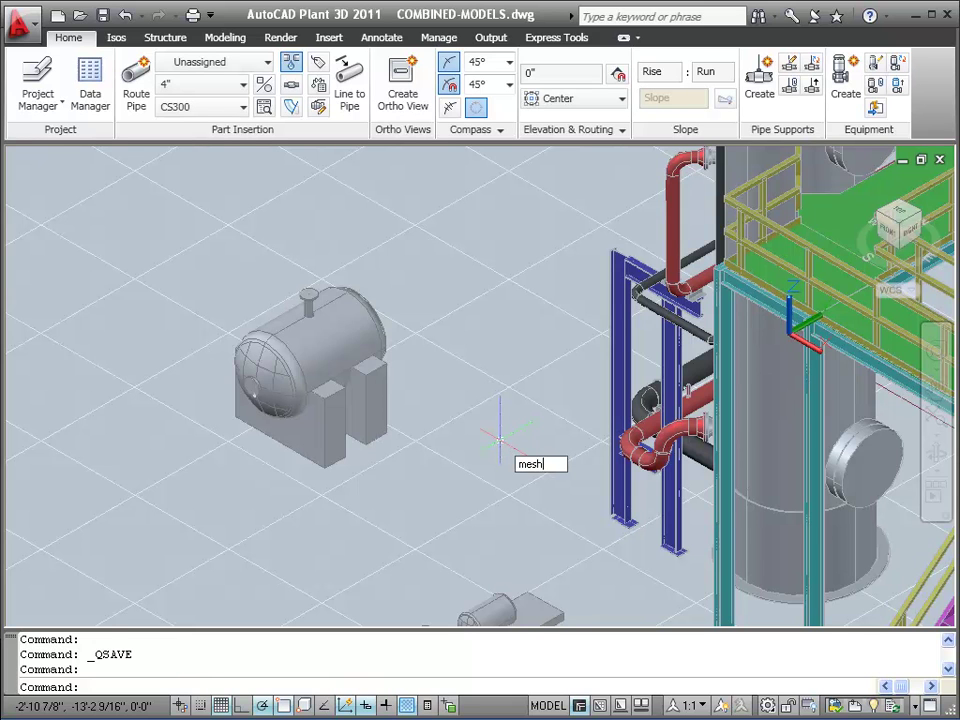
key("Return")
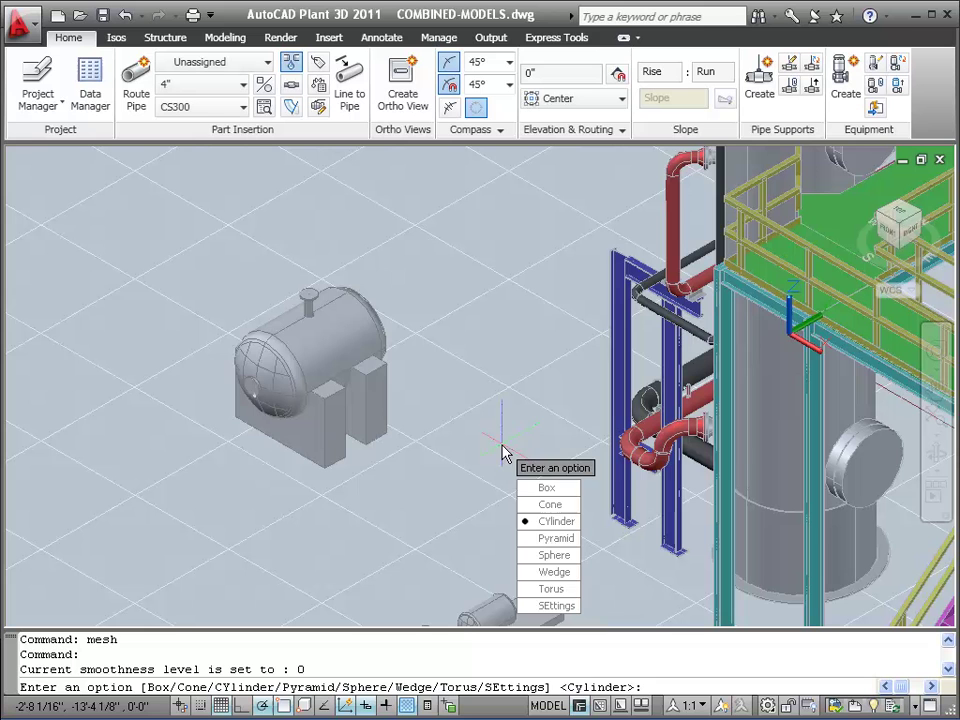
left_click(550, 521)
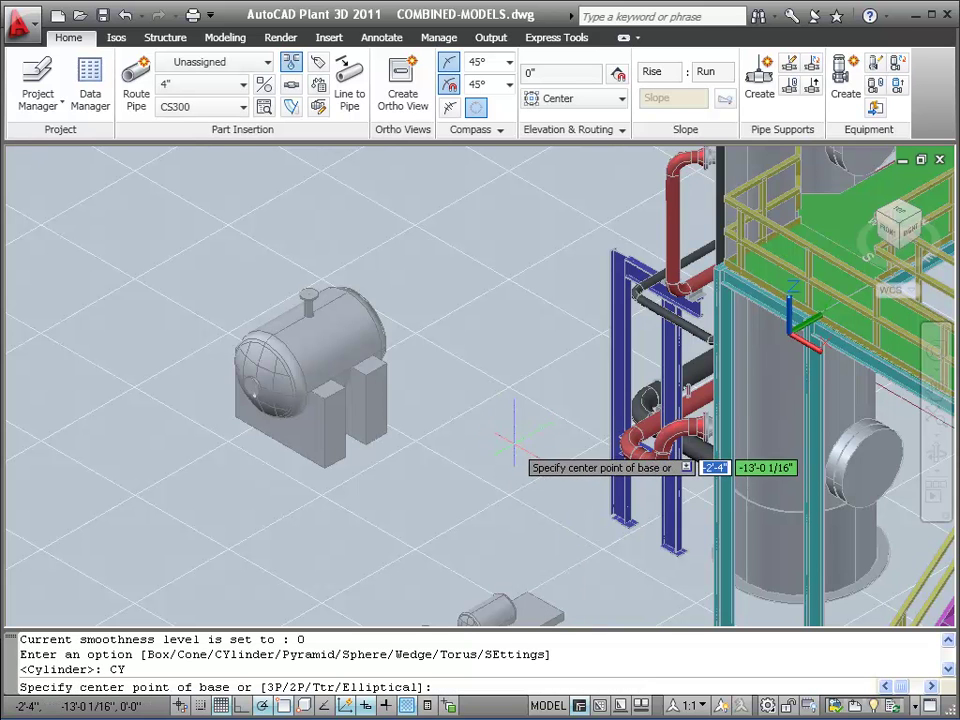
left_click(501, 438)
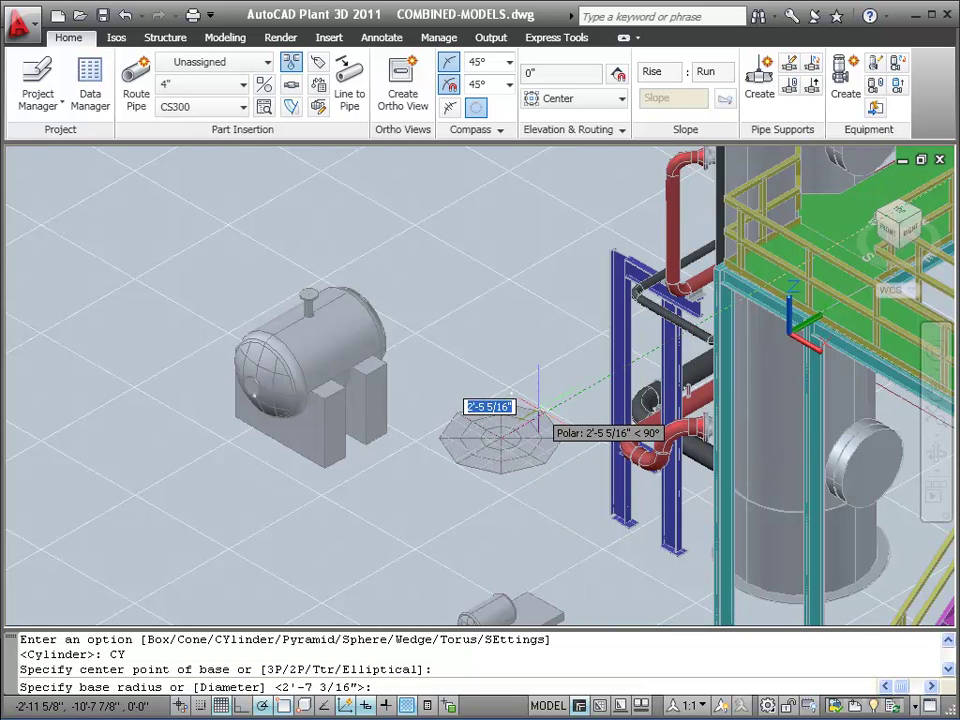
left_click(538, 410)
left_click(538, 290)
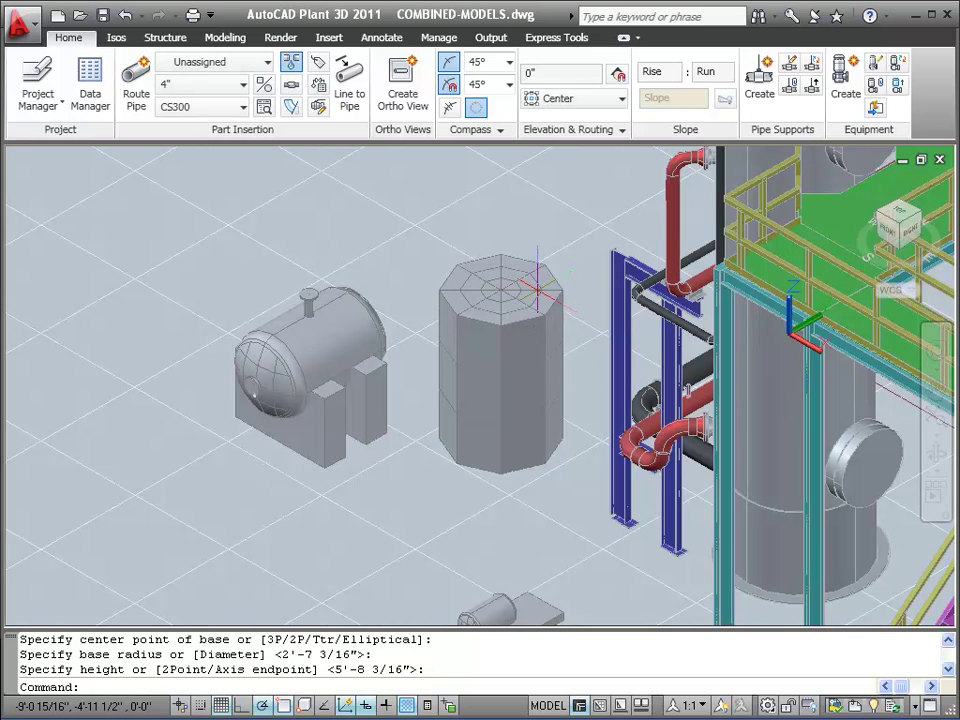
Select the new octagonal mesh cylinder
key("Return")
key("Escape")
key("Escape")
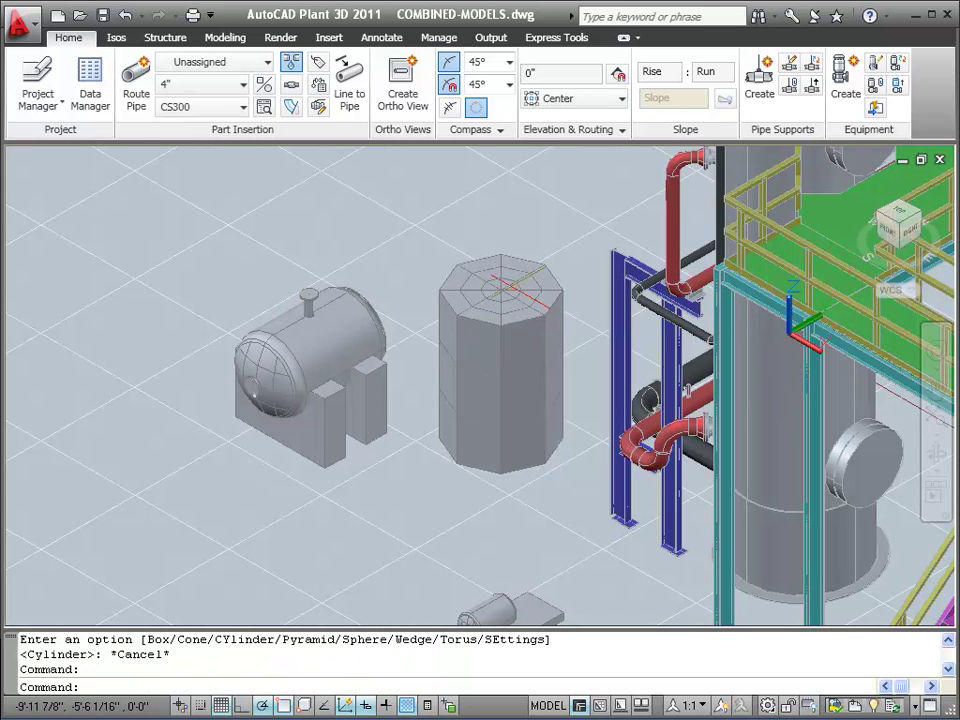
left_click(505, 285)
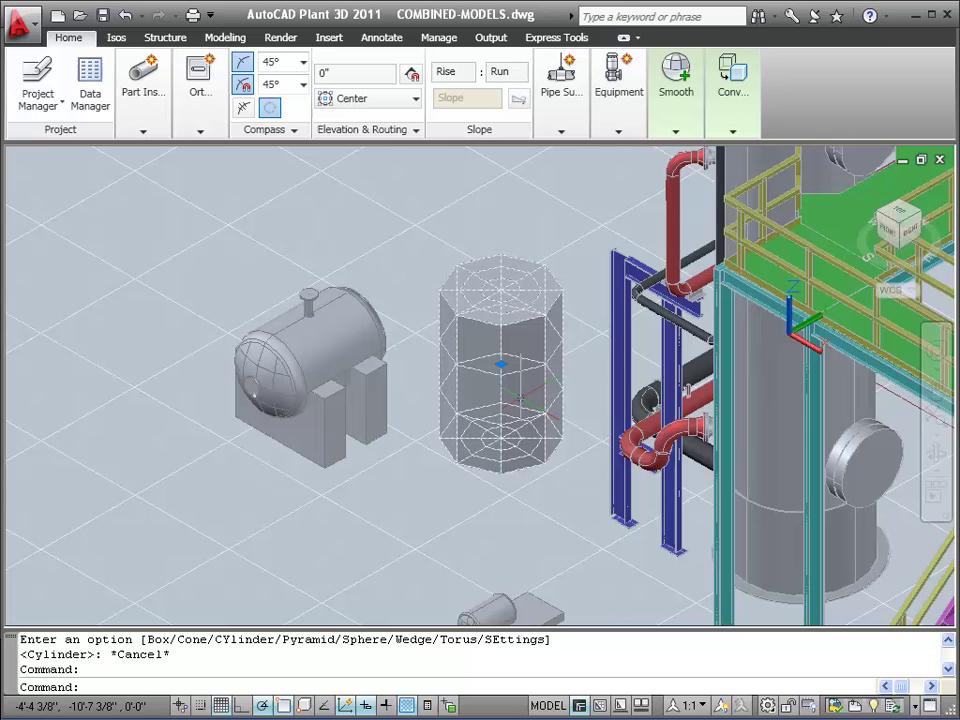
key("Escape")
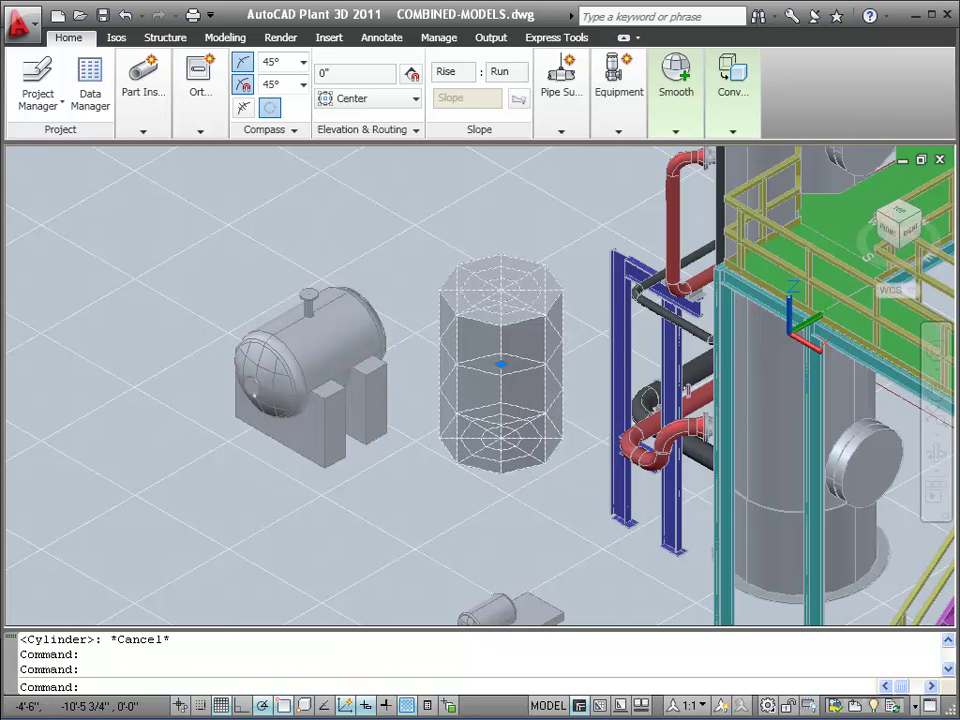
Stretch a side face outward and pull the front face lower on the mesh
key("Escape")
left_click(521, 395, "ctrl")
left_click(521, 395)
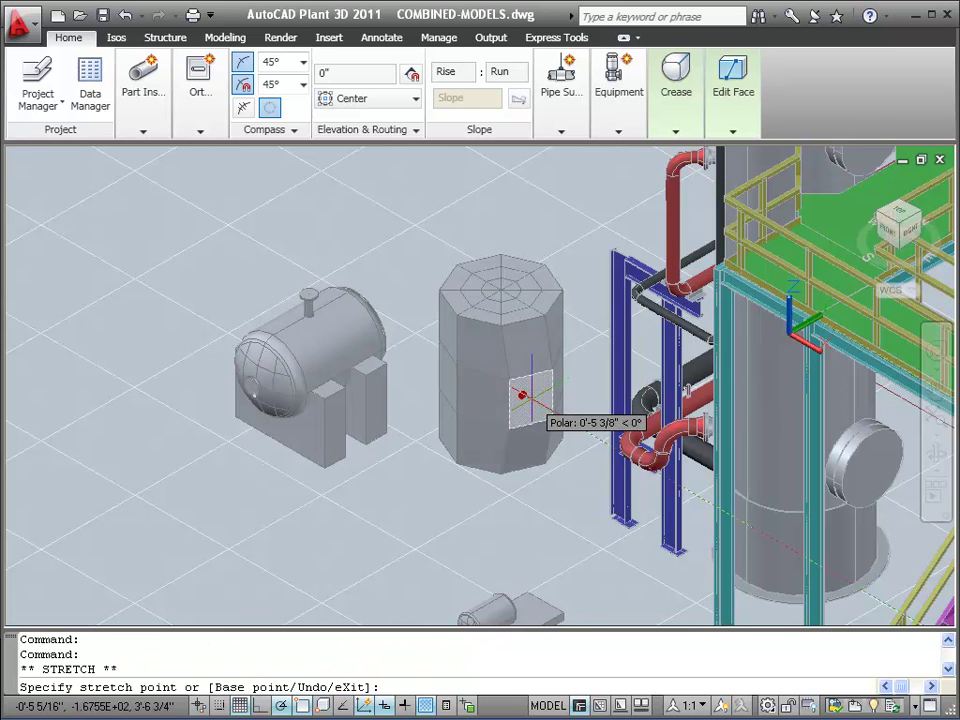
left_click(538, 403)
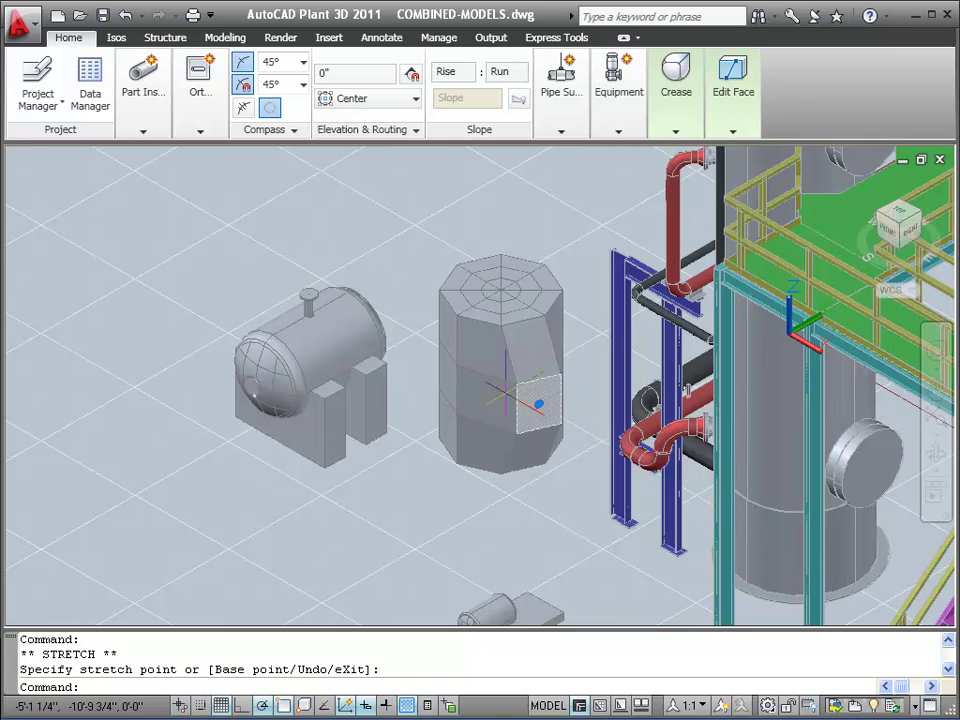
key("Escape")
left_click(486, 399, "ctrl")
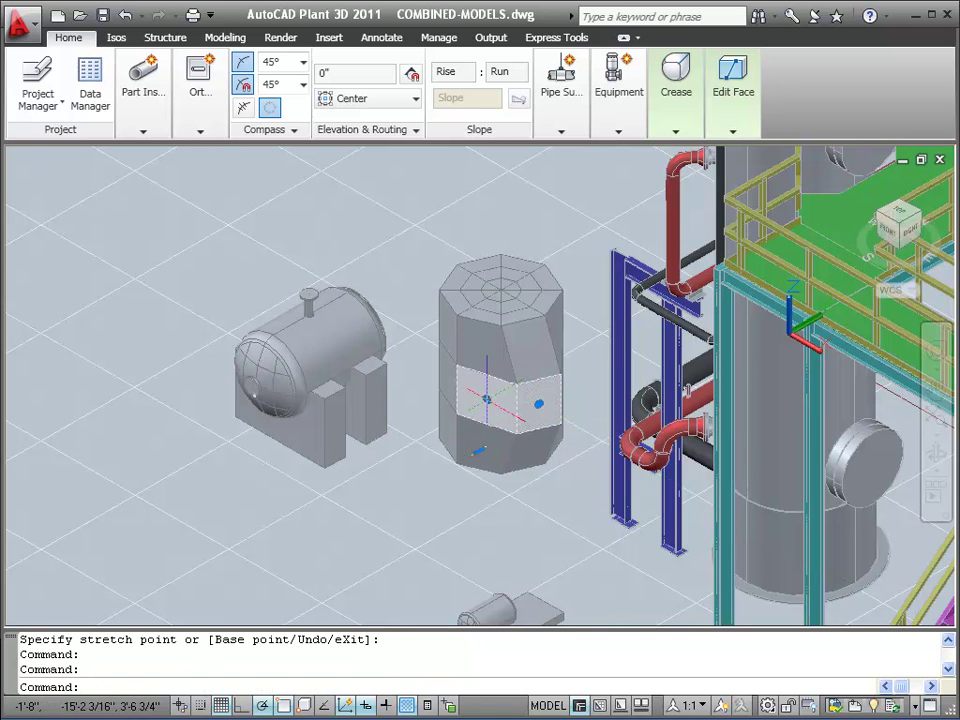
left_click(486, 399)
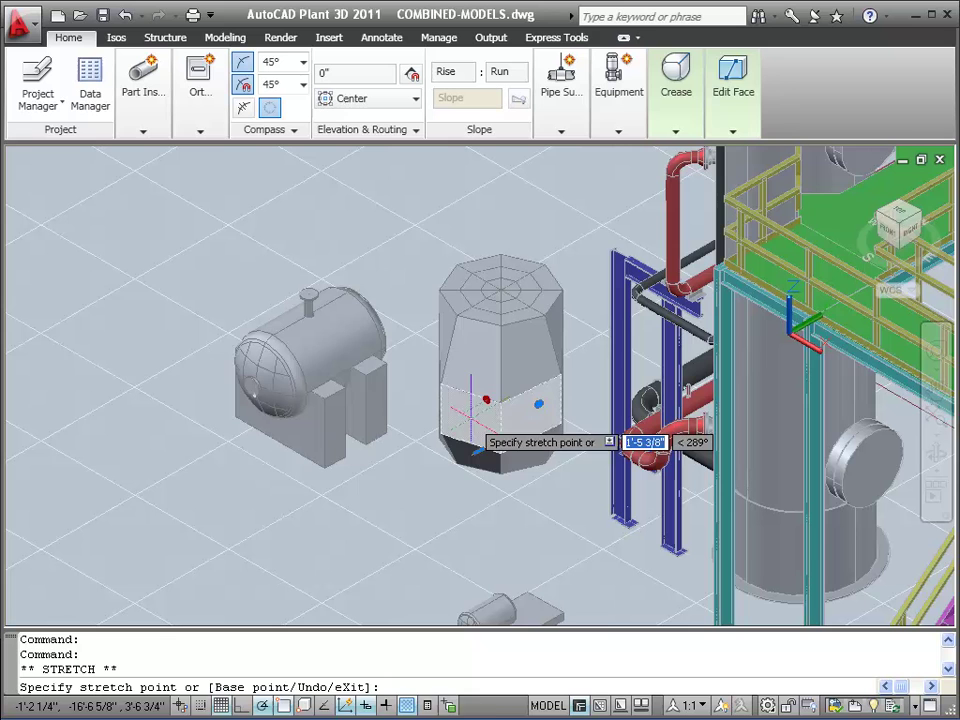
left_click(470, 410)
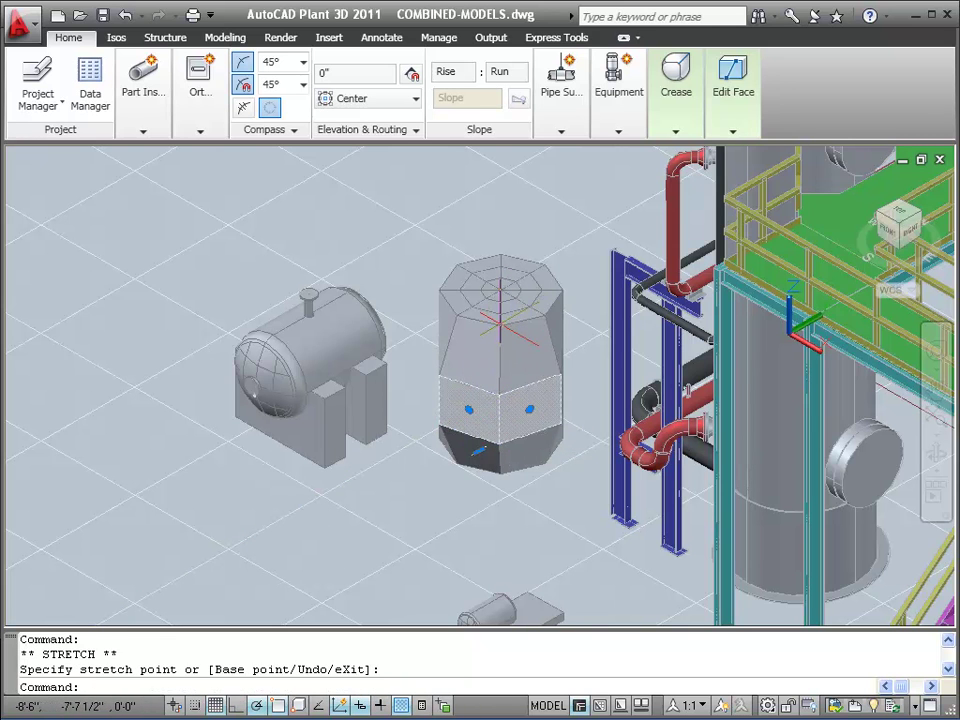
Apply Smooth More to the reshaped mesh to round it into a barrel
key("Escape")
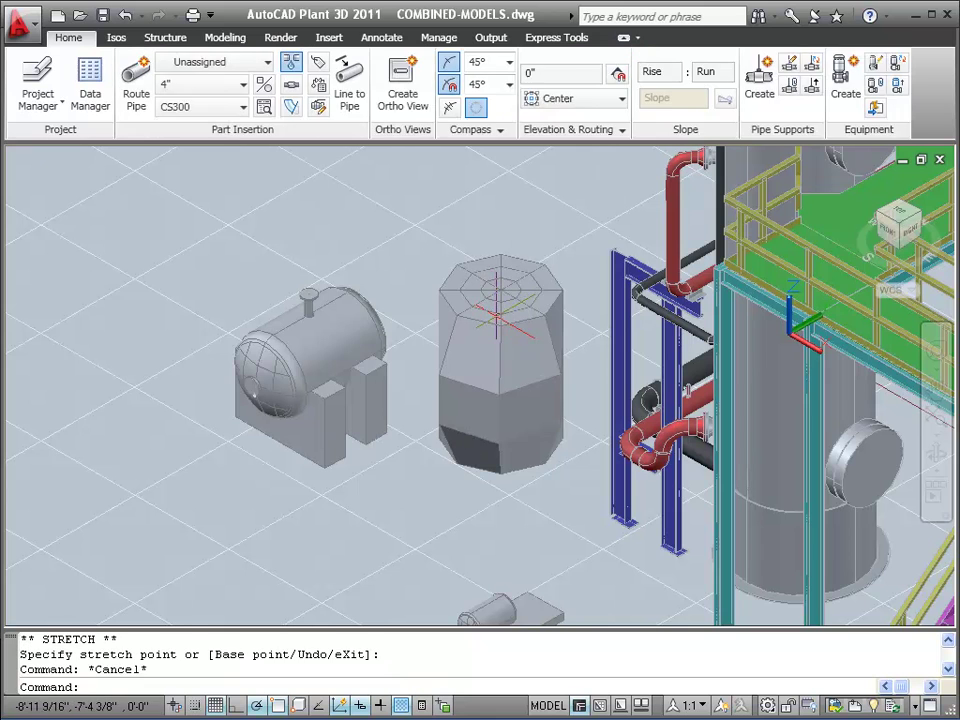
left_click(497, 318)
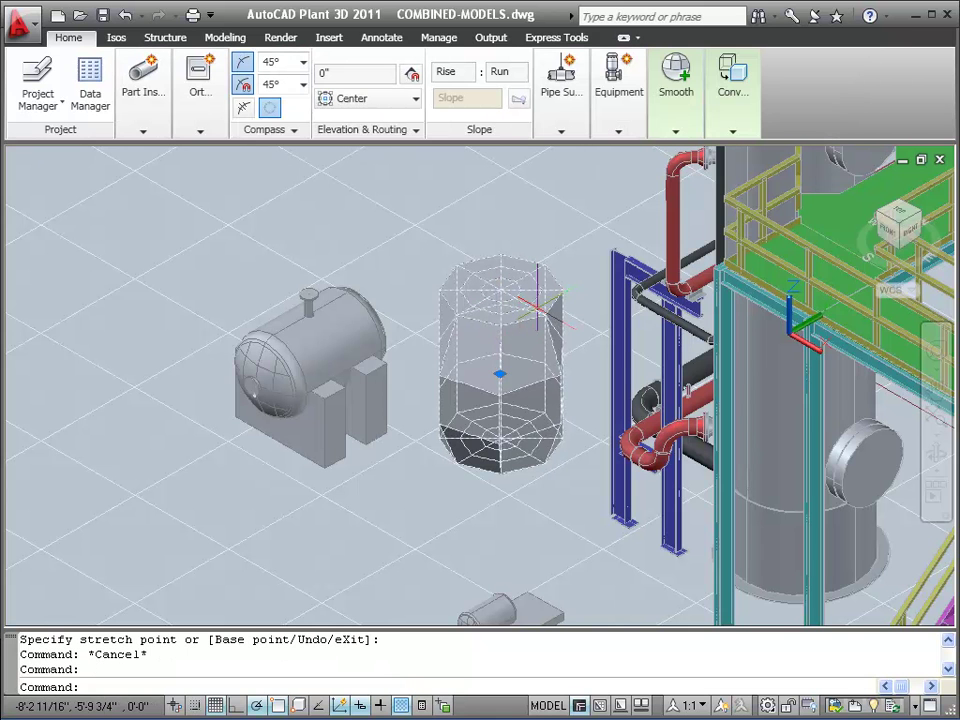
left_click(676, 131)
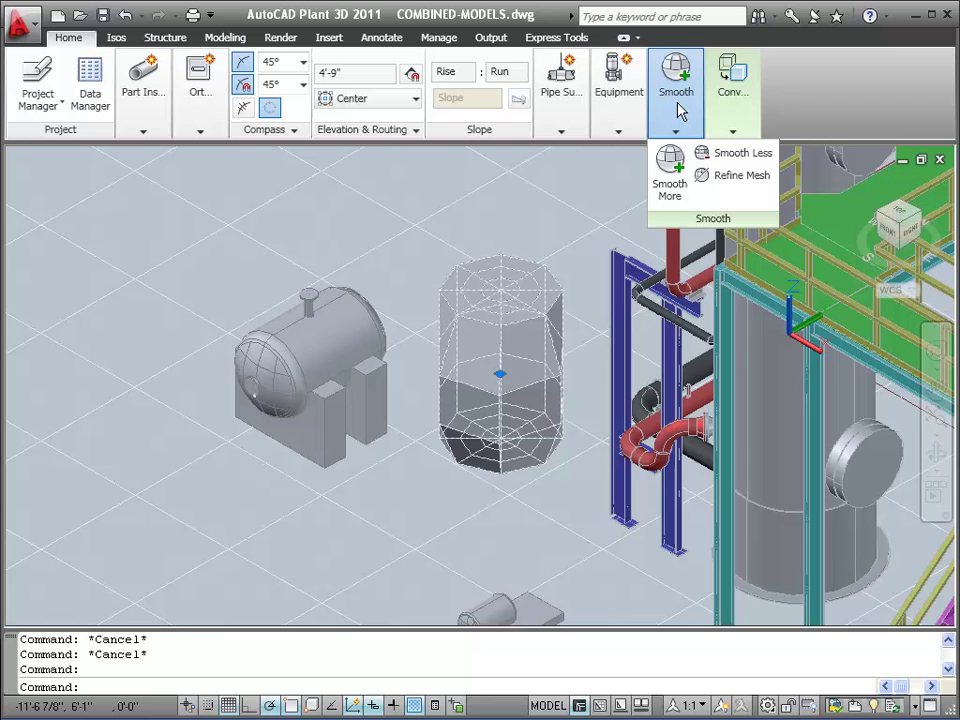
left_click(670, 176)
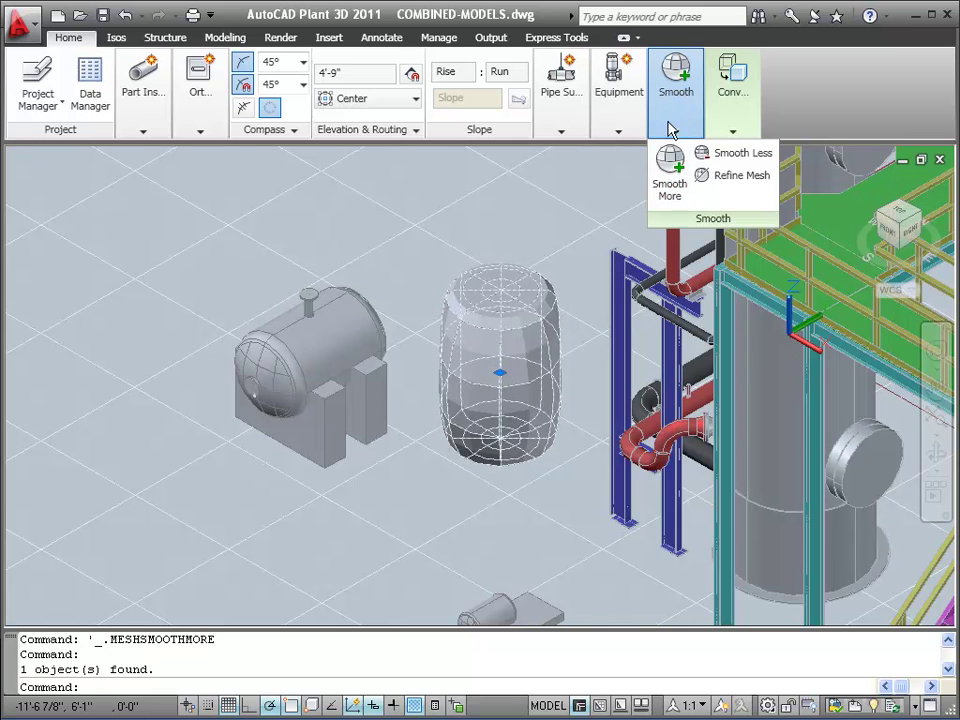
Convert the barrel mesh into equipment of type Vessel
key("Escape")
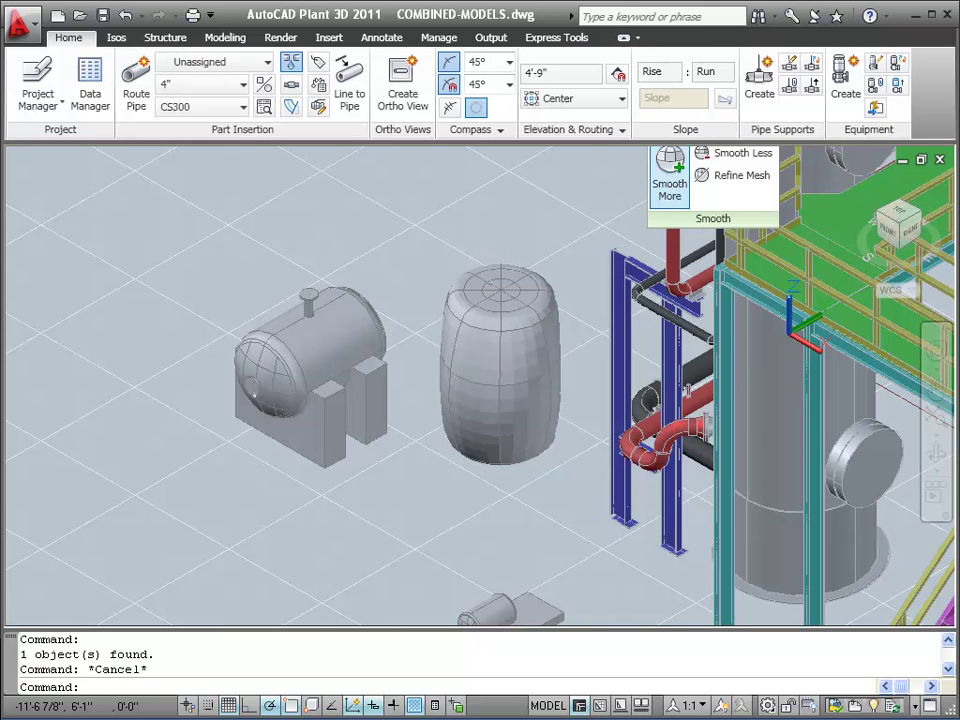
left_click(898, 66)
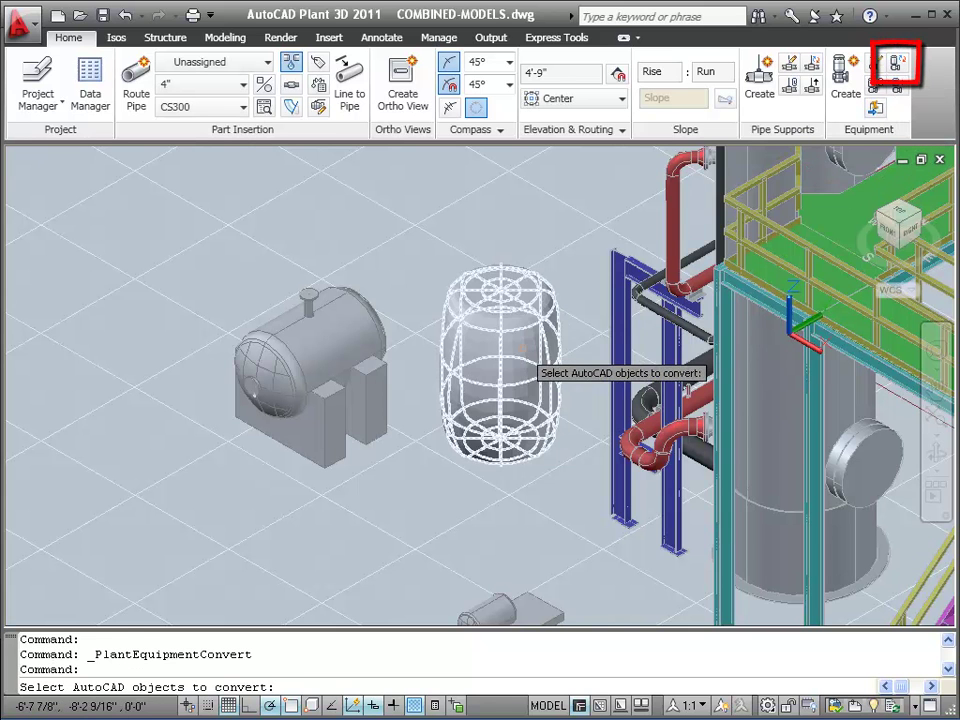
left_click(510, 352)
key("Return")
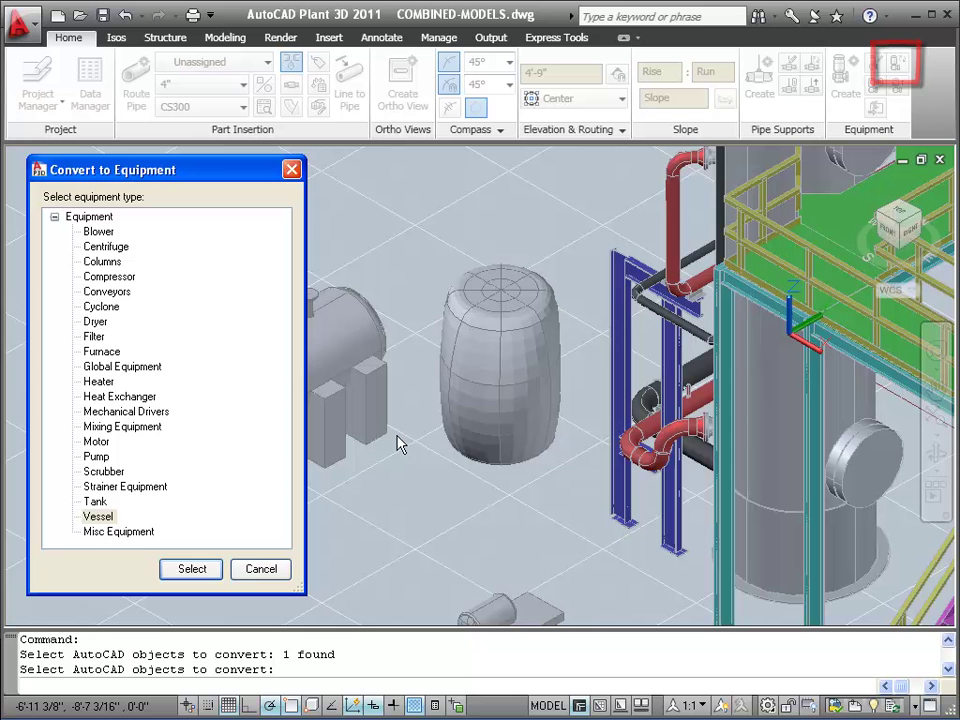
left_click(98, 516)
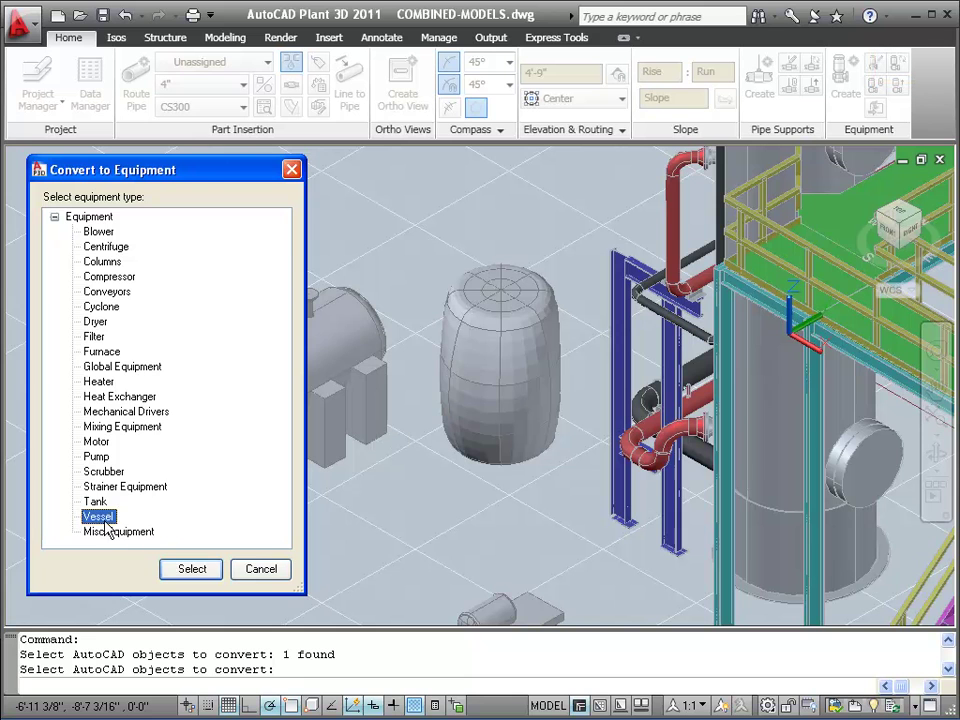
left_click(193, 570)
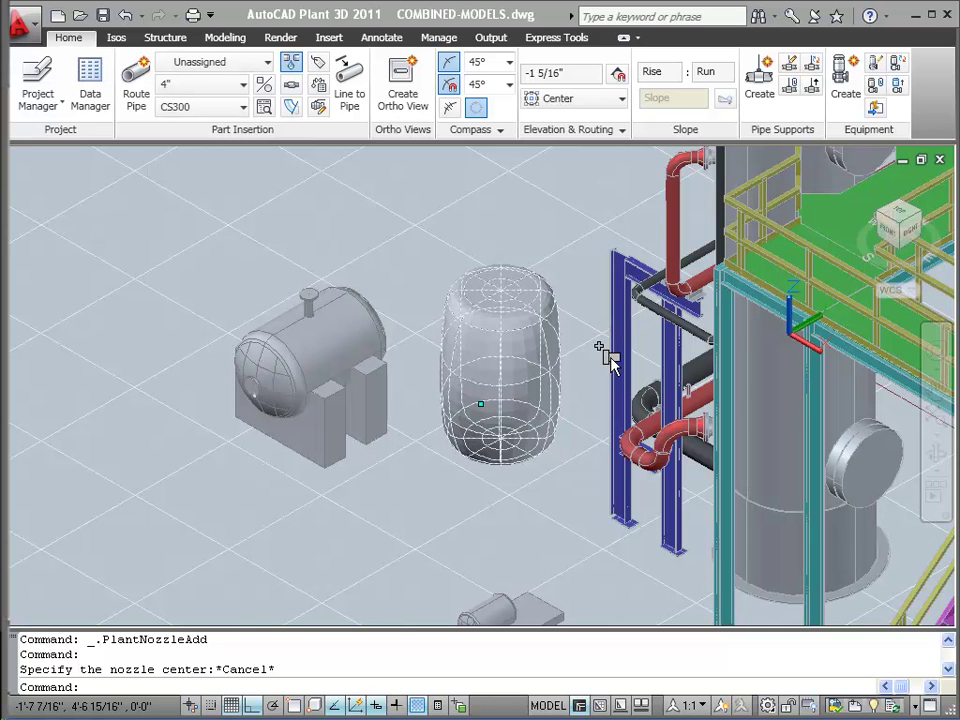
Place flanged 4" ND, RF, 300 nozzle N-1 on the vessel top, pointing straight up
left_click(600, 348)
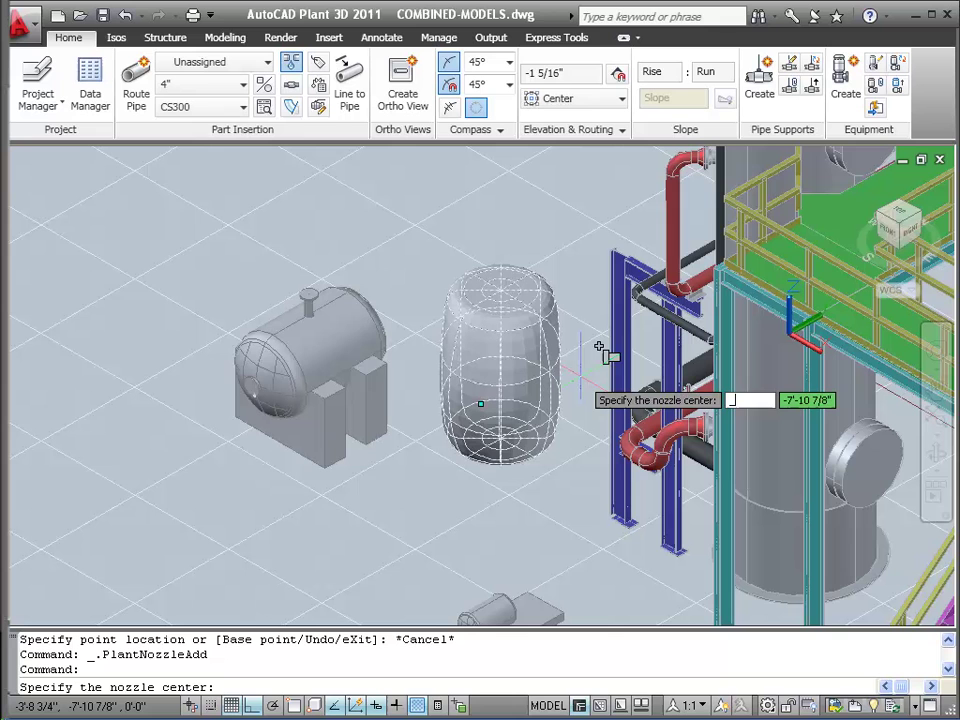
type("near")
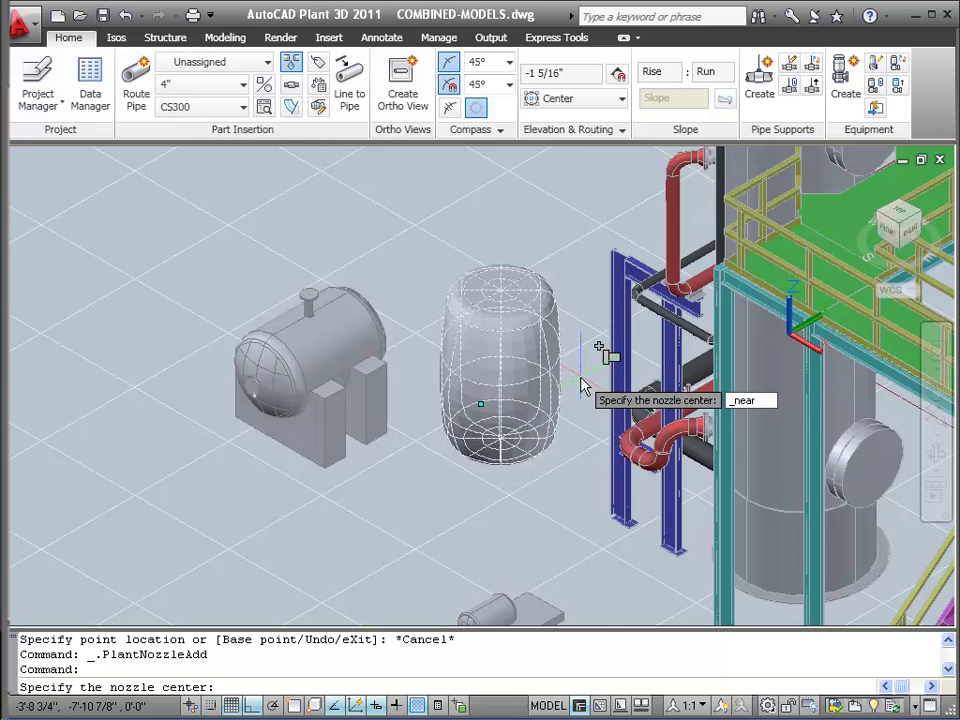
key("Return")
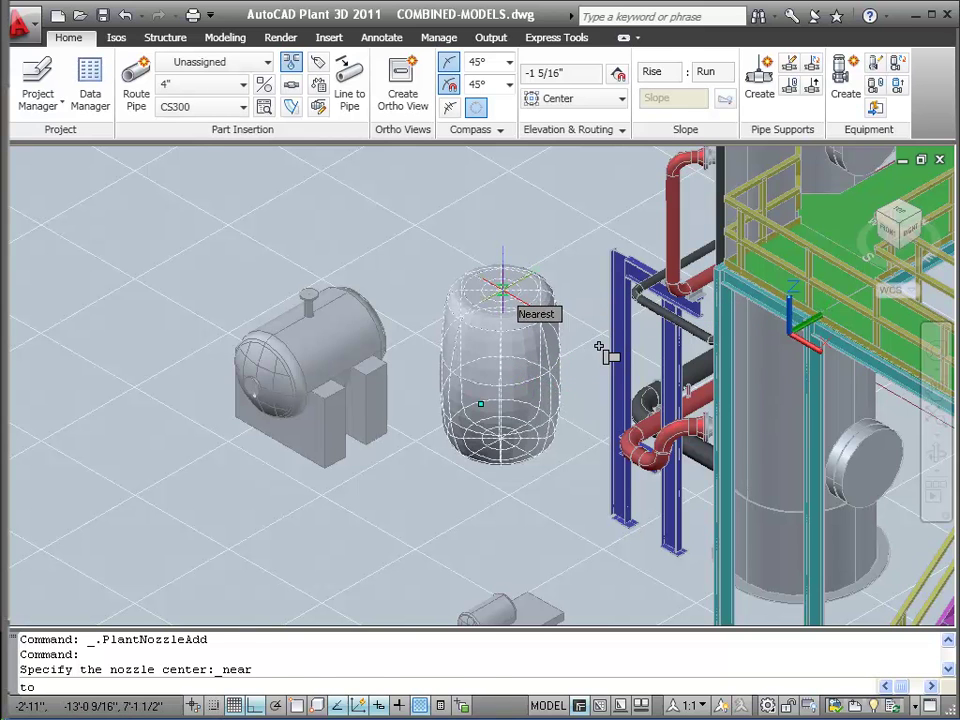
left_click(502, 290)
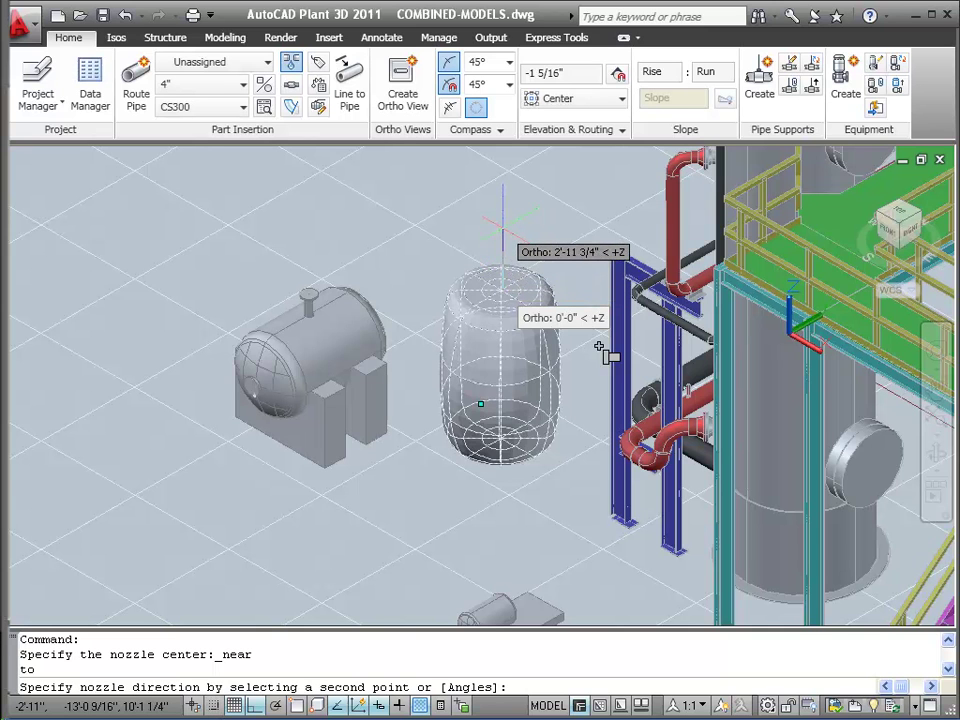
left_click(502, 222)
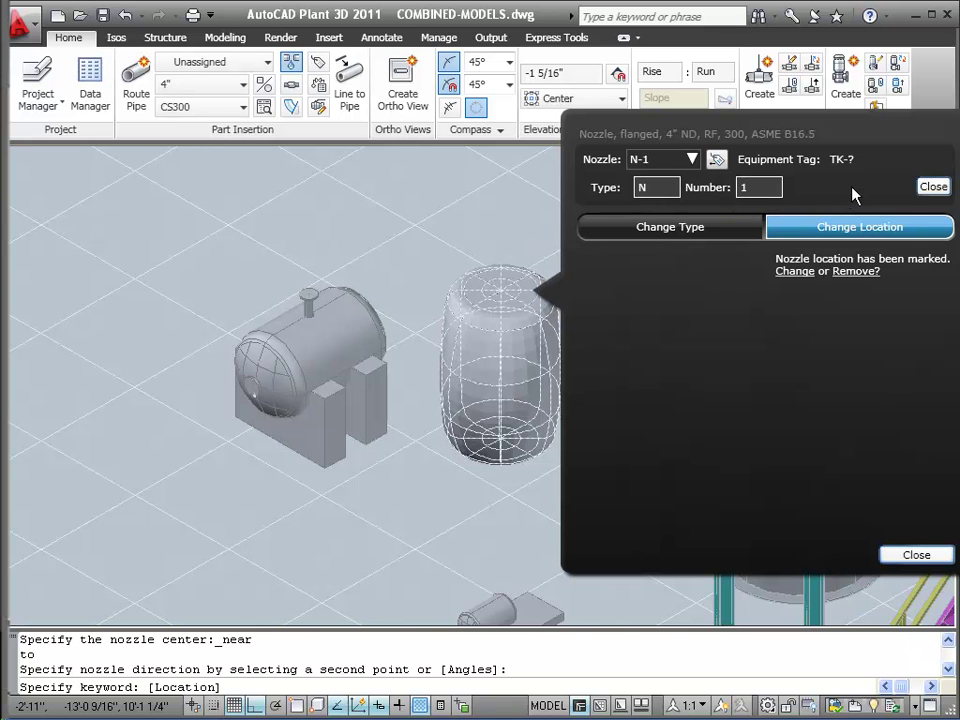
left_click(932, 187)
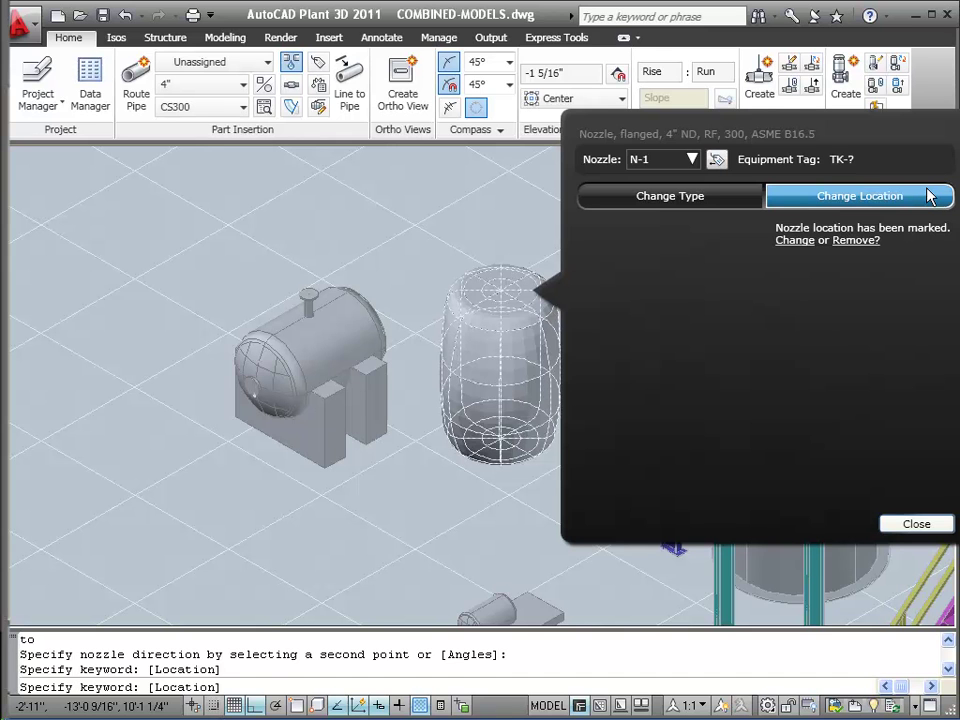
left_click(916, 523)
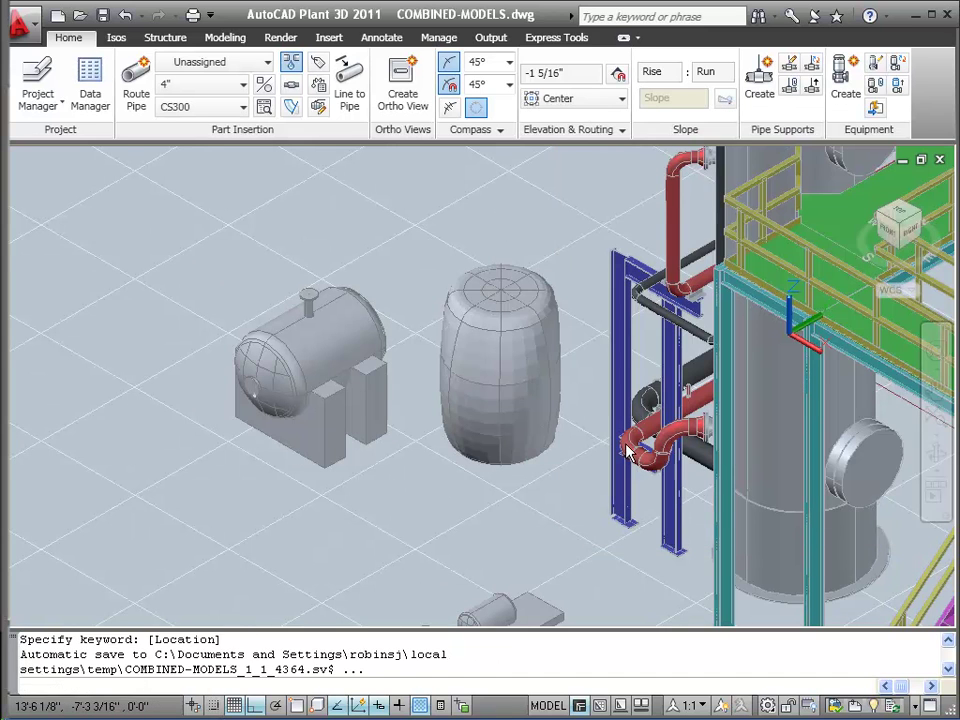
Route a vertical pipe straight up from nozzle N-1 to a point above the vessel
mouse_move(540, 398)
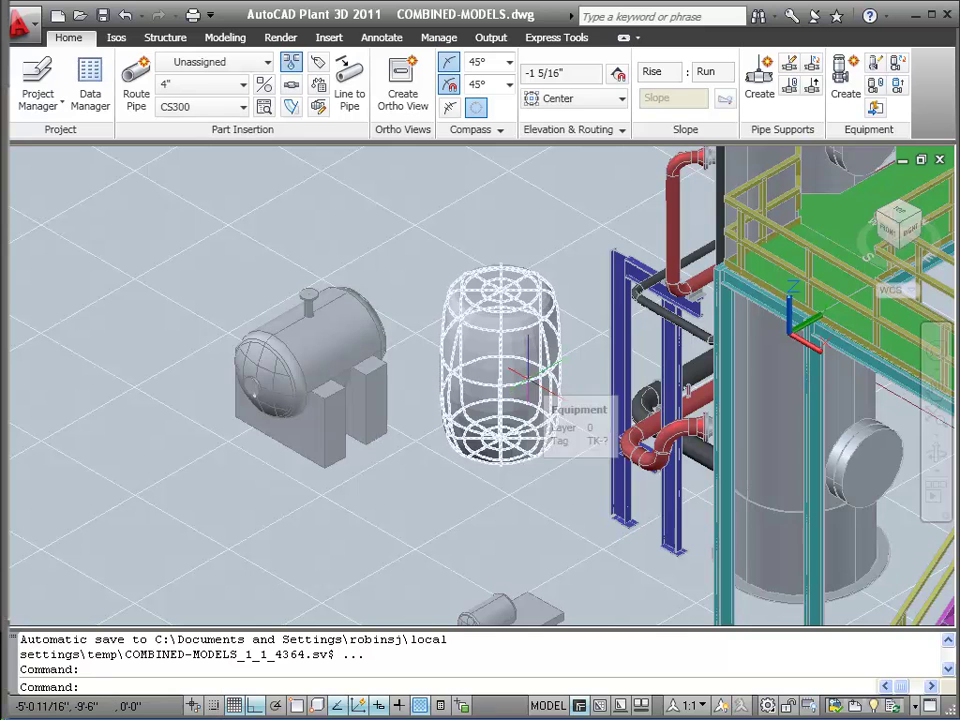
left_click(527, 378)
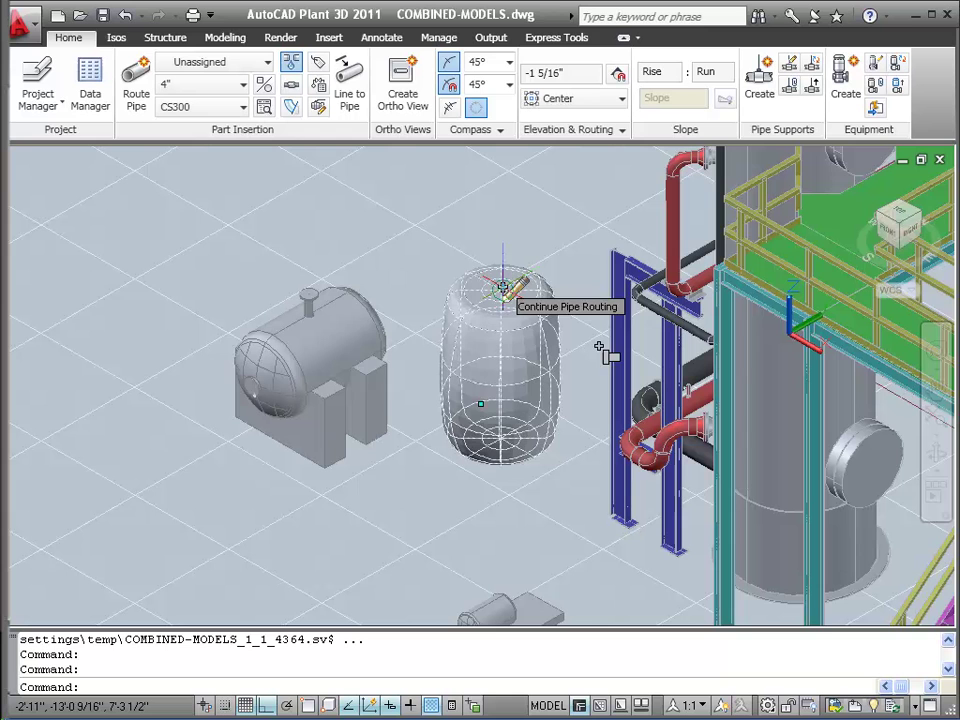
left_click(503, 287)
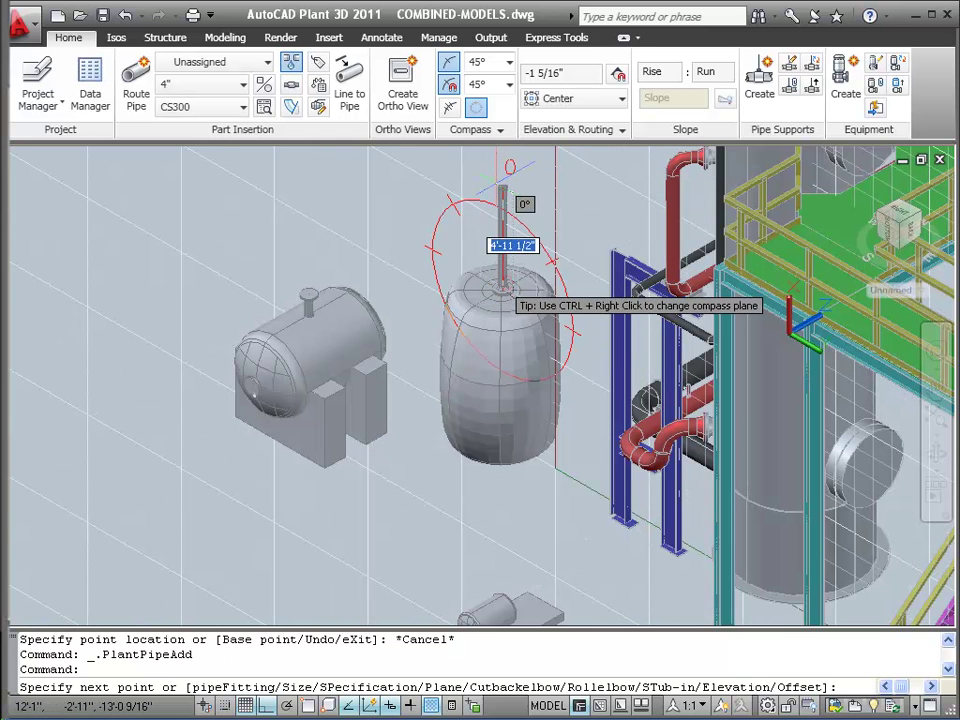
left_click(496, 187)
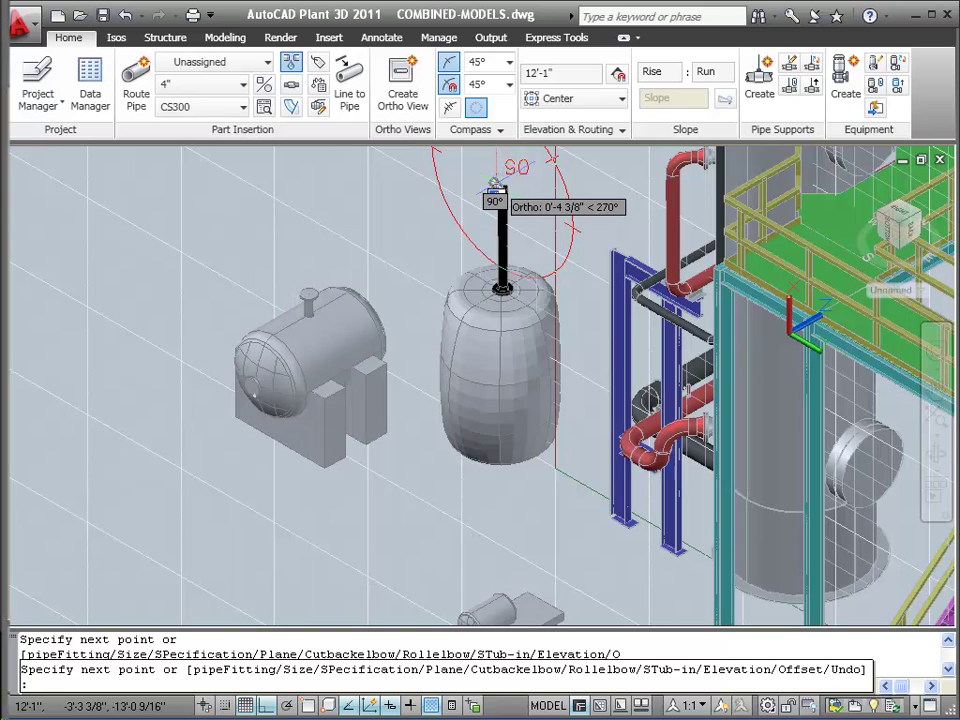
key("Escape")
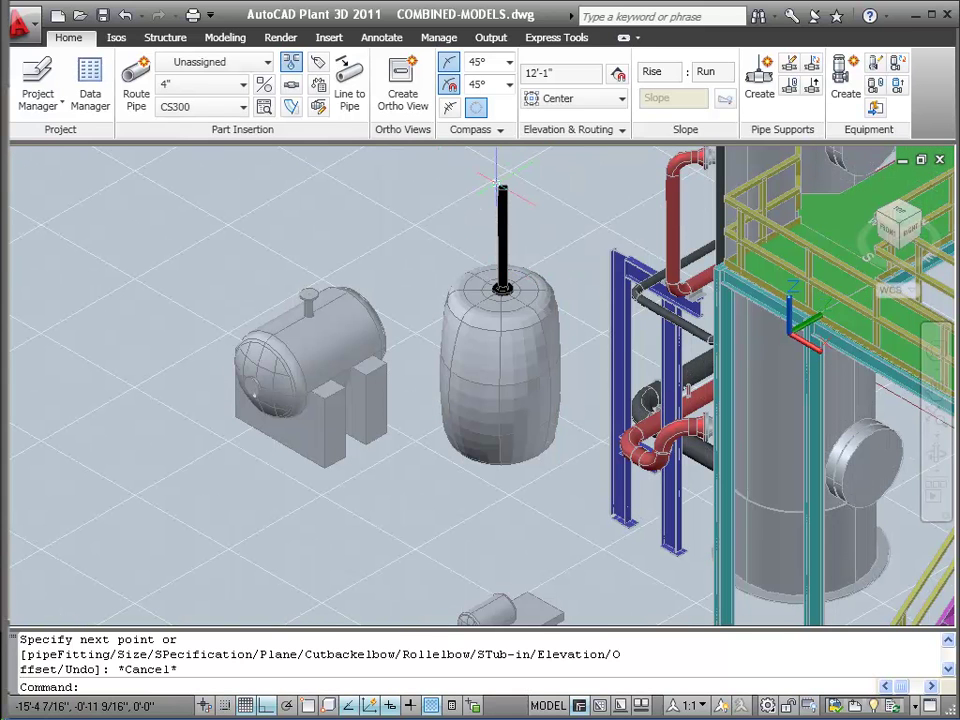